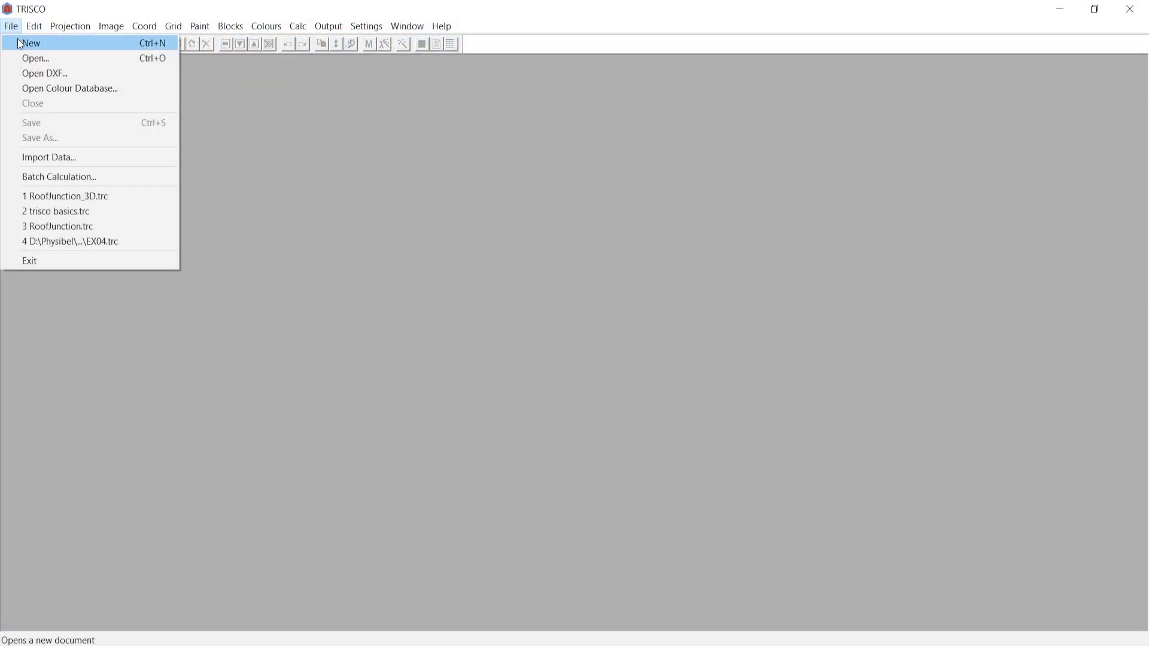
Create a new model and orbit the default 1 cm colour-5 cube in the Image window
{"action": "left_click", "coordinate": [30, 43]}
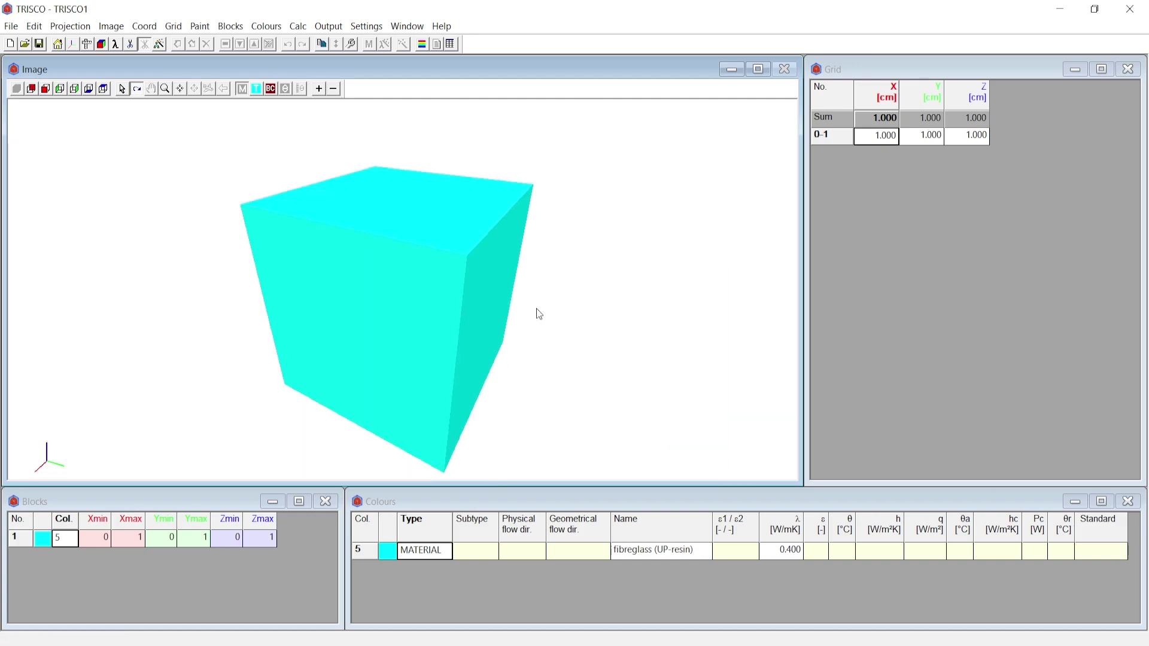
{"action": "mouse_move", "coordinate": [536, 313]}
{"action": "left_mouse_down"}
{"action": "mouse_move", "coordinate": [254, 308]}
{"action": "mouse_move", "coordinate": [515, 287]}
{"action": "mouse_move", "coordinate": [554, 307]}
{"action": "left_mouse_up"}
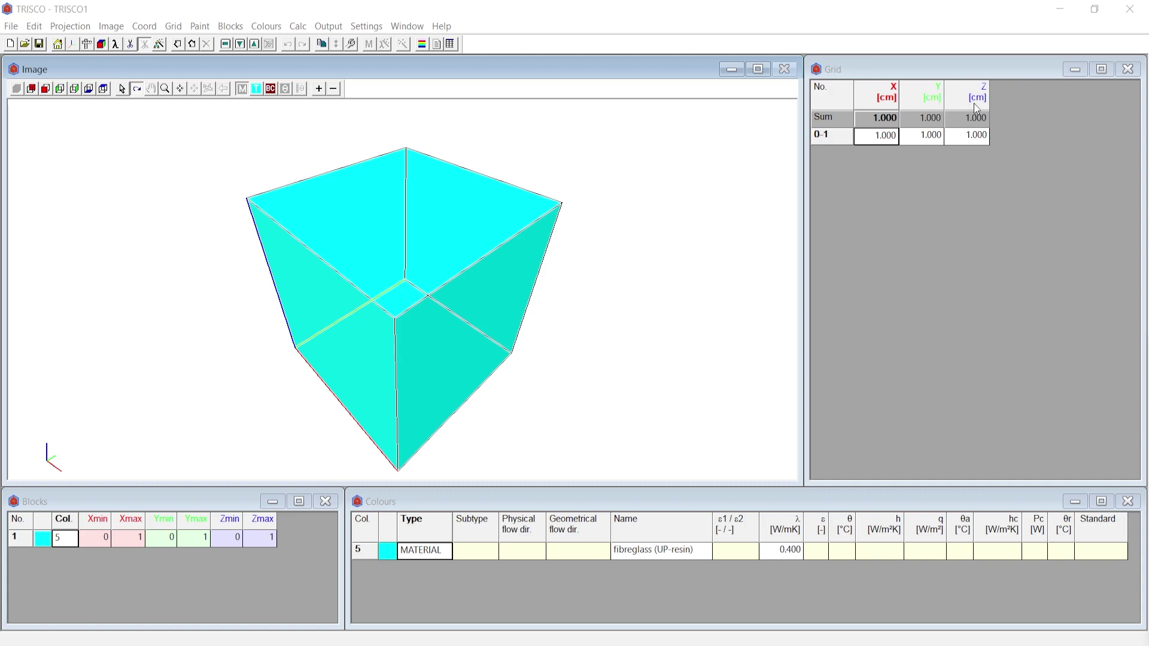
Insert two more 1 cm grid intervals along X and two along Y, giving 3 cm each
{"action": "left_click", "coordinate": [884, 139]}
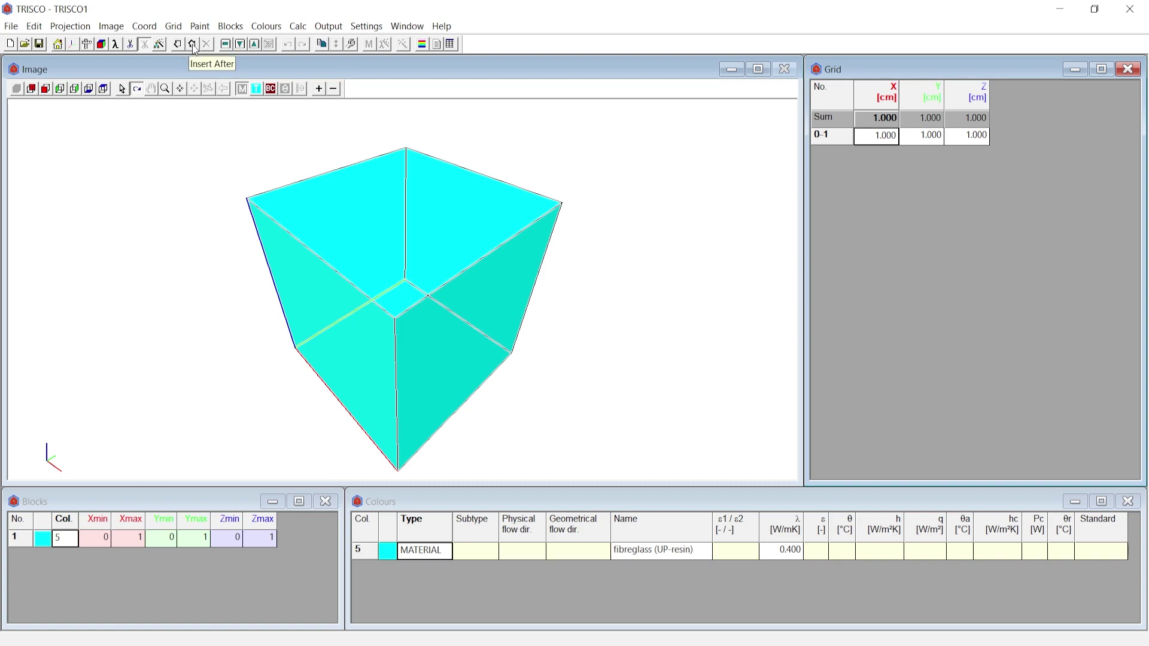
{"action": "left_click", "coordinate": [193, 46]}
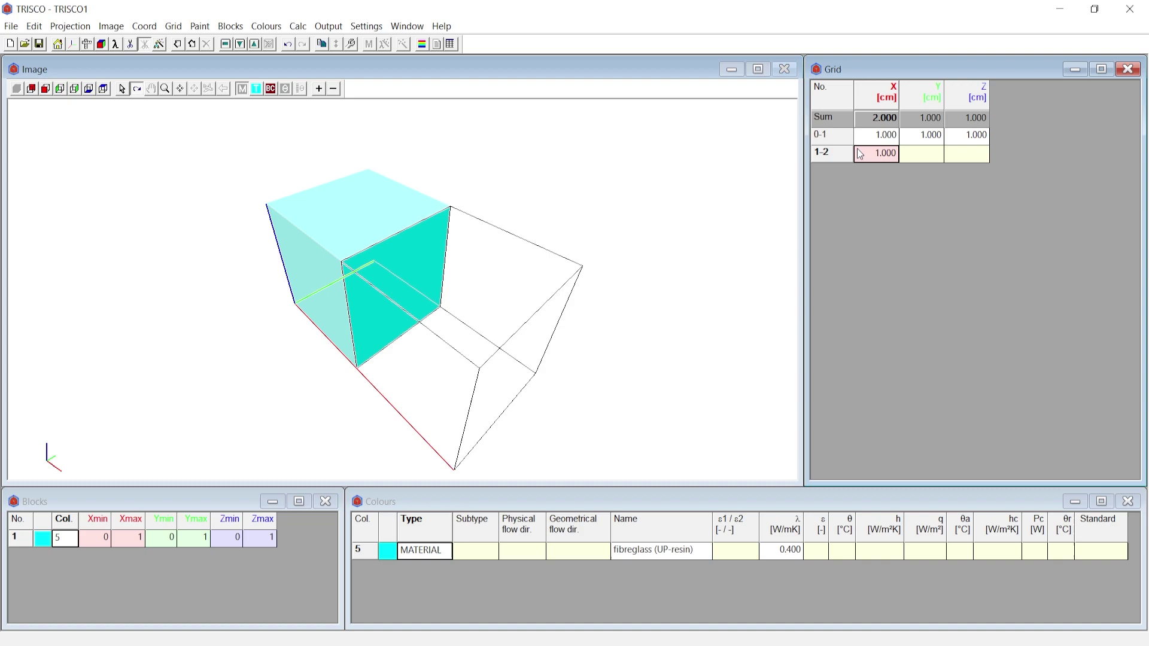
{"action": "left_click", "coordinate": [180, 45]}
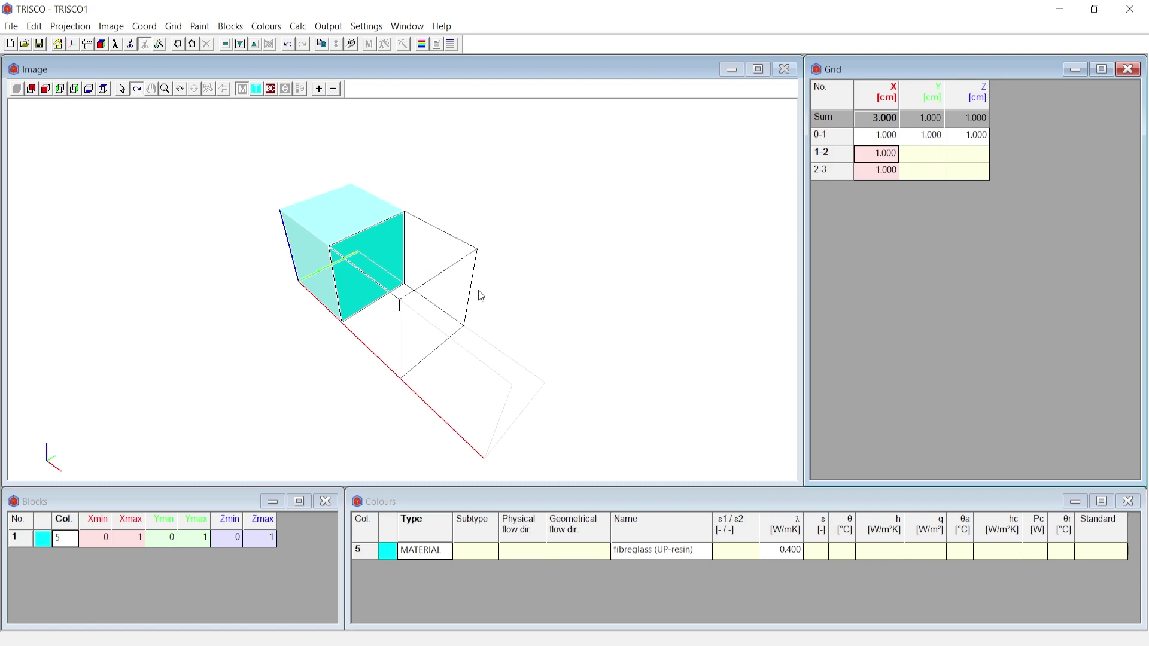
{"action": "left_click", "coordinate": [929, 141]}
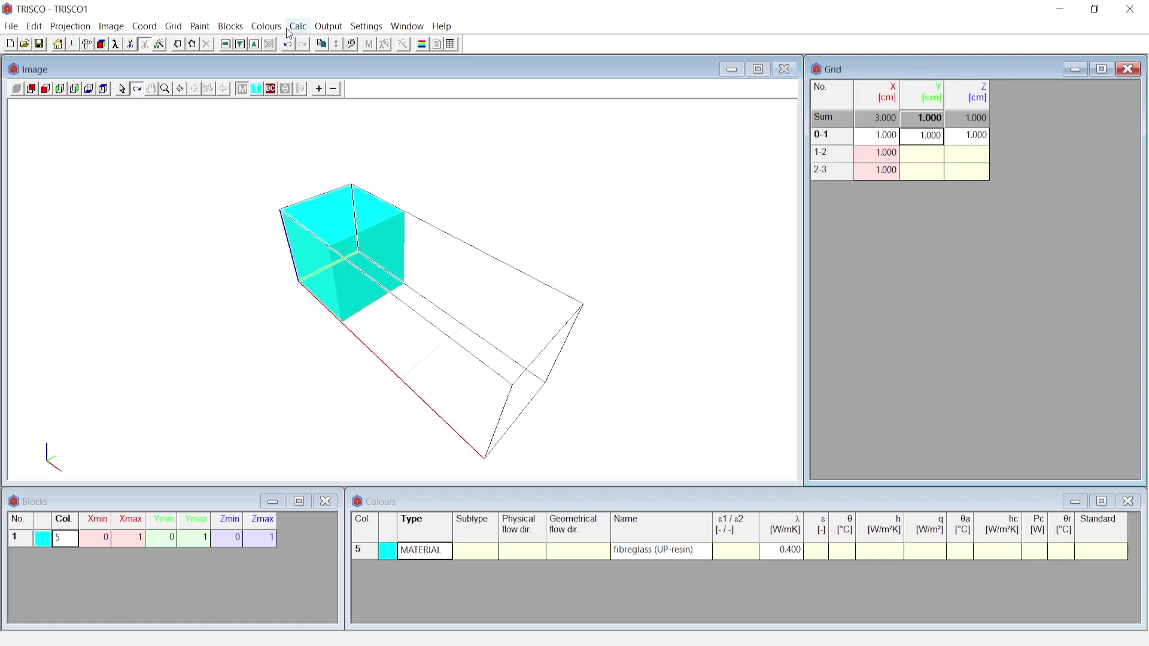
{"action": "left_click", "coordinate": [193, 45]}
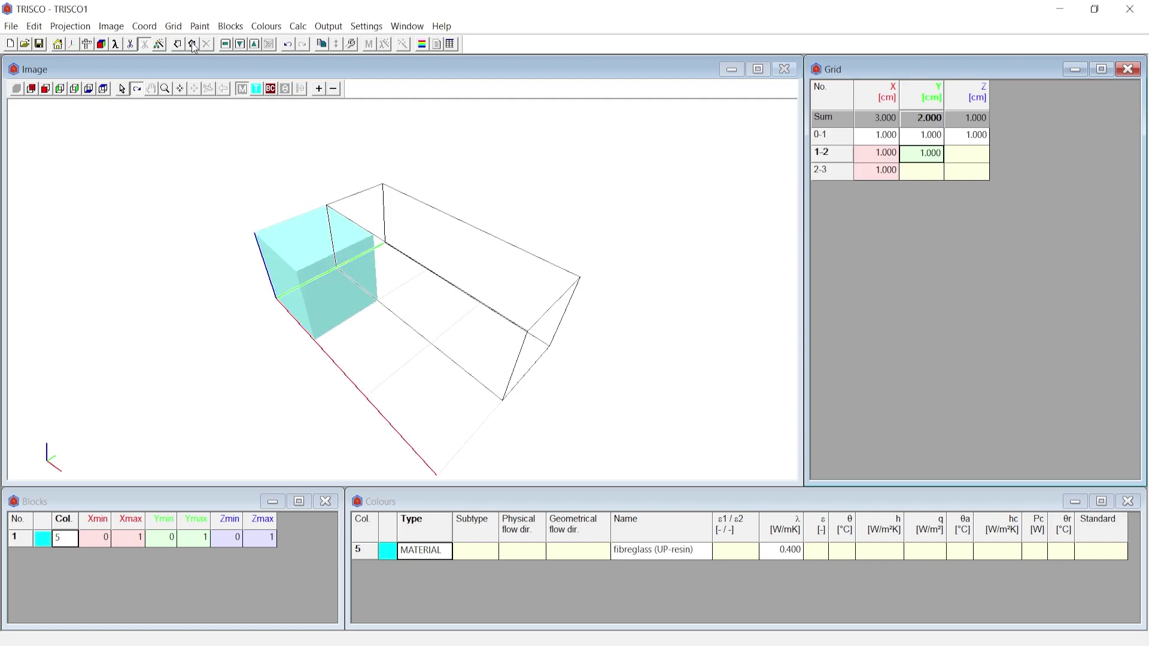
{"action": "left_click", "coordinate": [192, 45]}
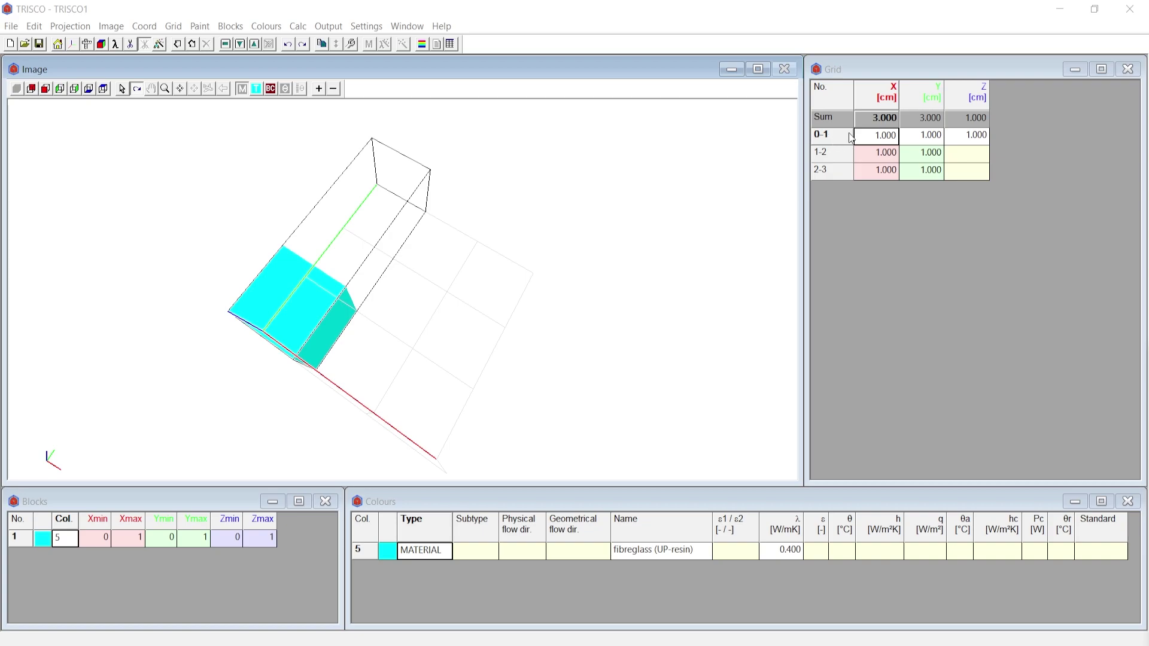
{"action": "left_click", "coordinate": [881, 136]}
{"action": "key", "text": "BackSpace"}
{"action": "key", "text": "BackSpace"}
{"action": "key", "text": "BackSpace"}
{"action": "key", "text": "BackSpace"}
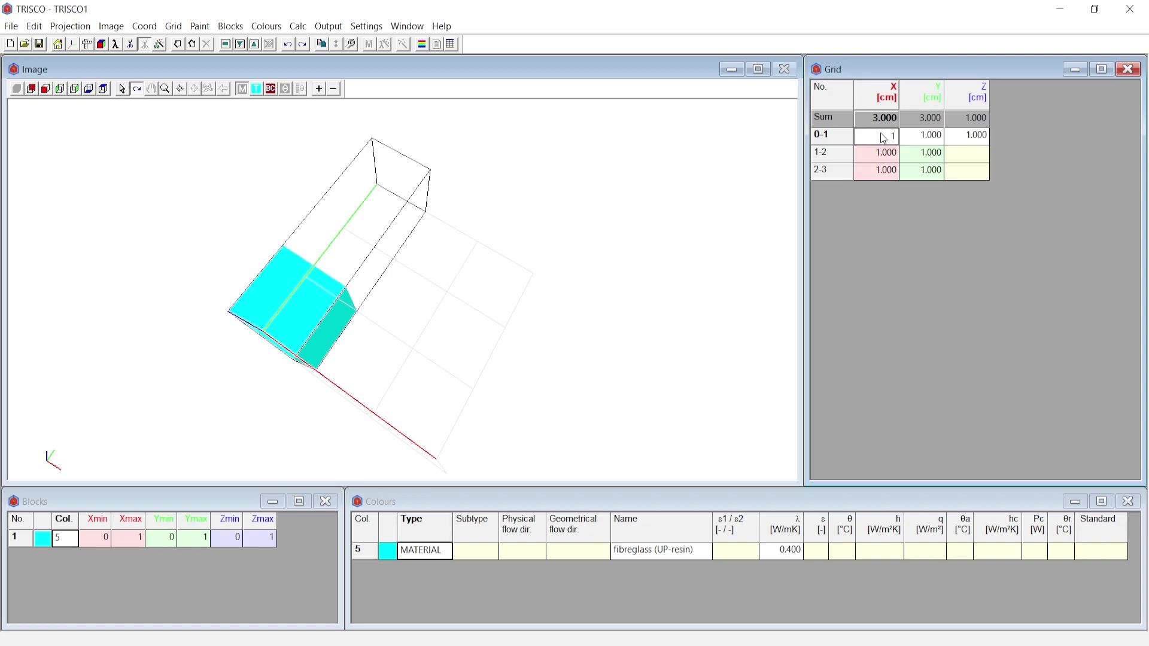
{"action": "type", "text": "3"}
{"action": "key", "text": "Return"}
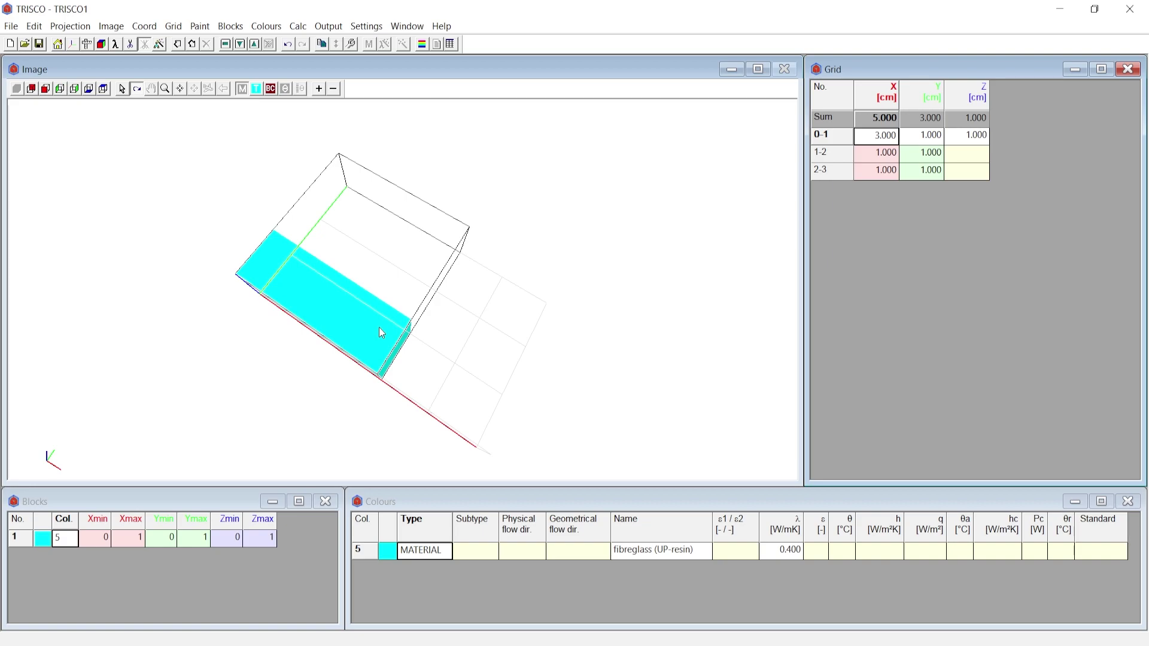
{"action": "type", "text": "1"}
{"action": "key", "text": "Return"}
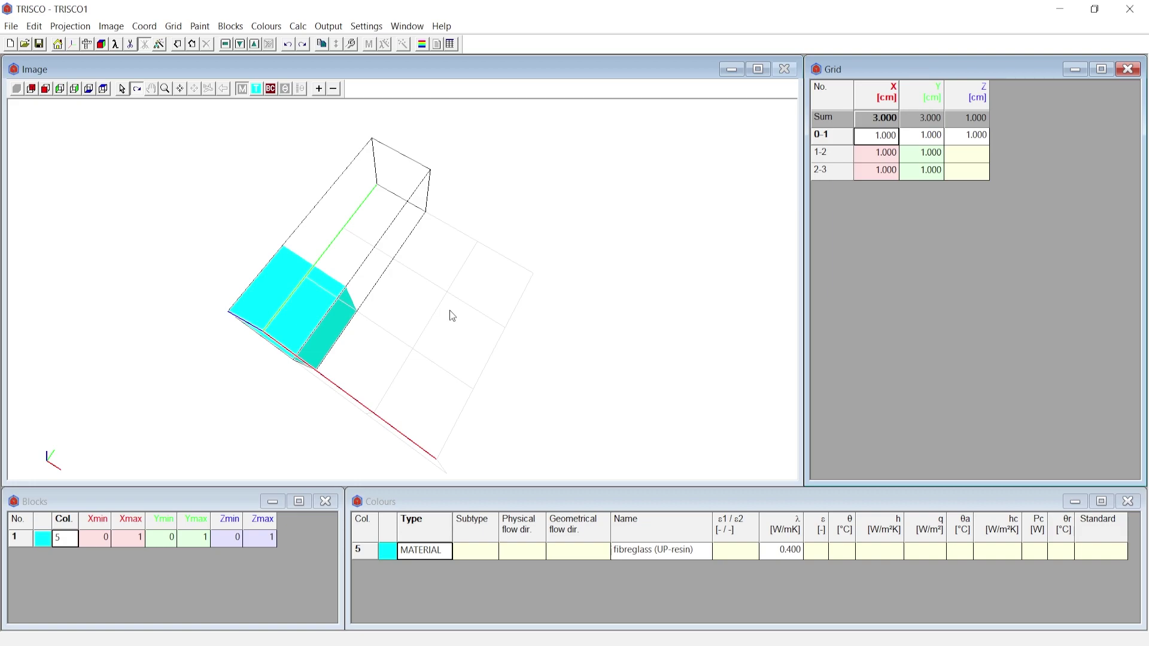
Set block 1's Xmax to 3 so it fills all three X cells
{"action": "left_click_drag", "start_coordinate": [452, 316], "coordinate": [520, 355]}
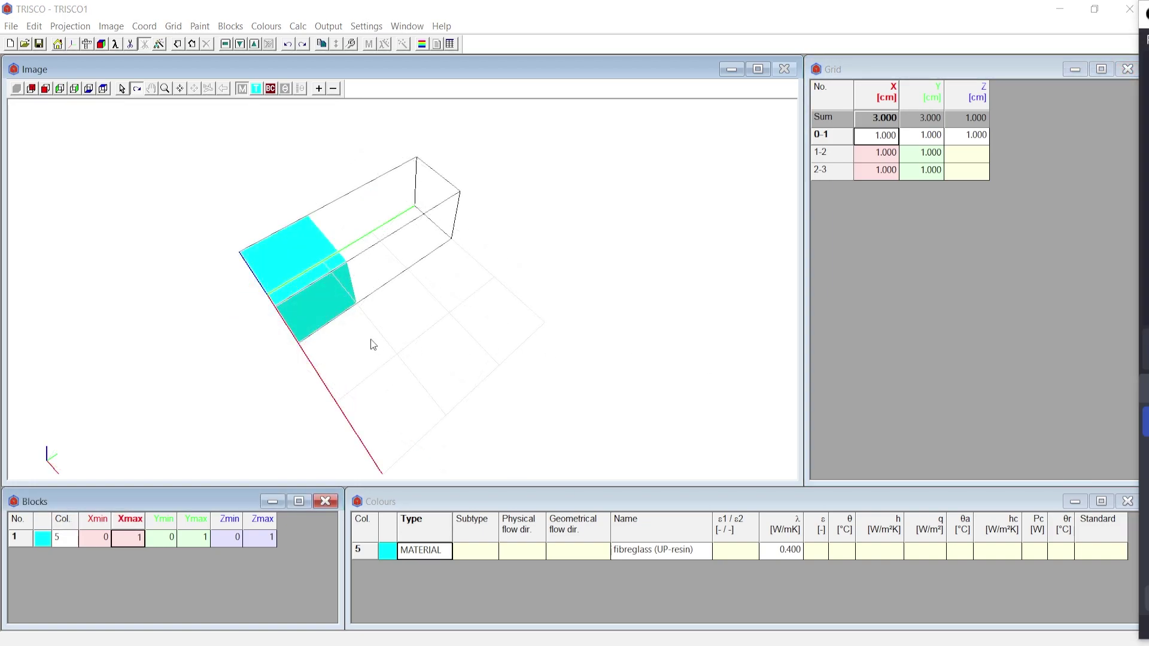
{"action": "left_click_drag", "start_coordinate": [311, 329], "coordinate": [328, 313]}
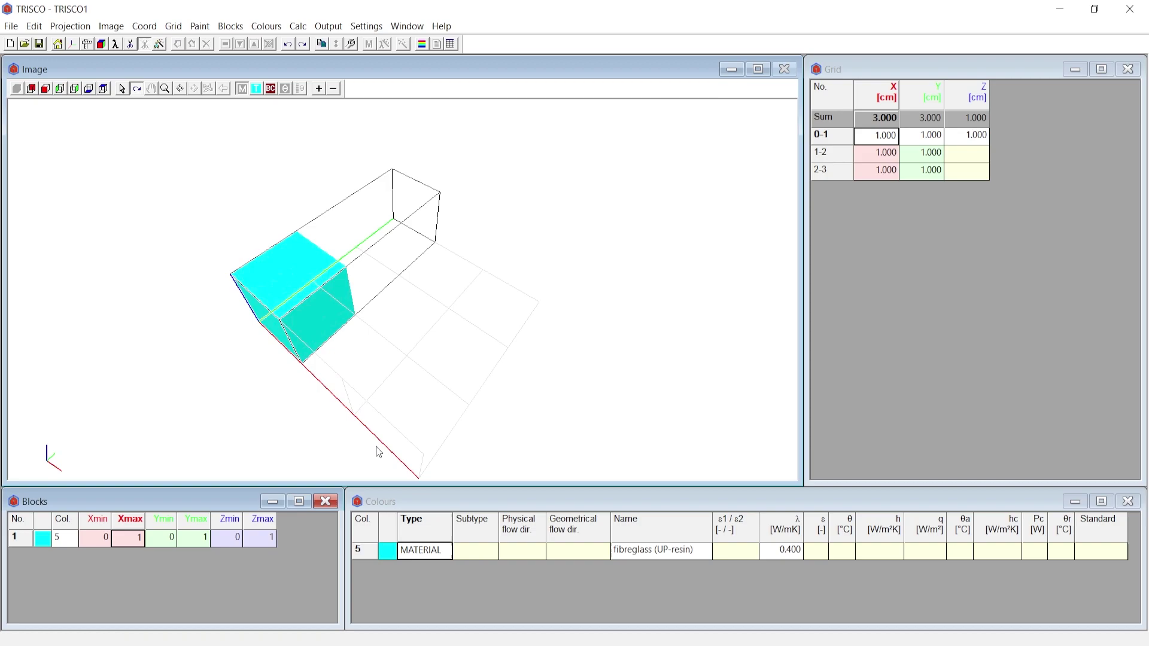
{"action": "left_click_drag", "start_coordinate": [499, 348], "coordinate": [499, 320]}
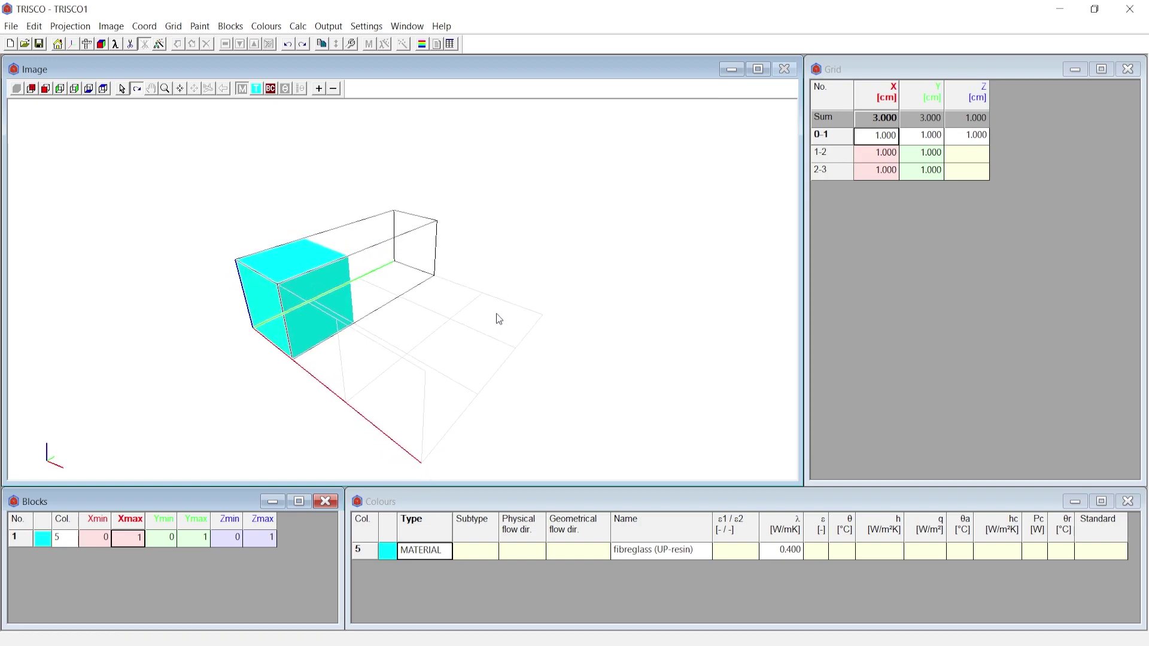
{"action": "left_click", "coordinate": [892, 140]}
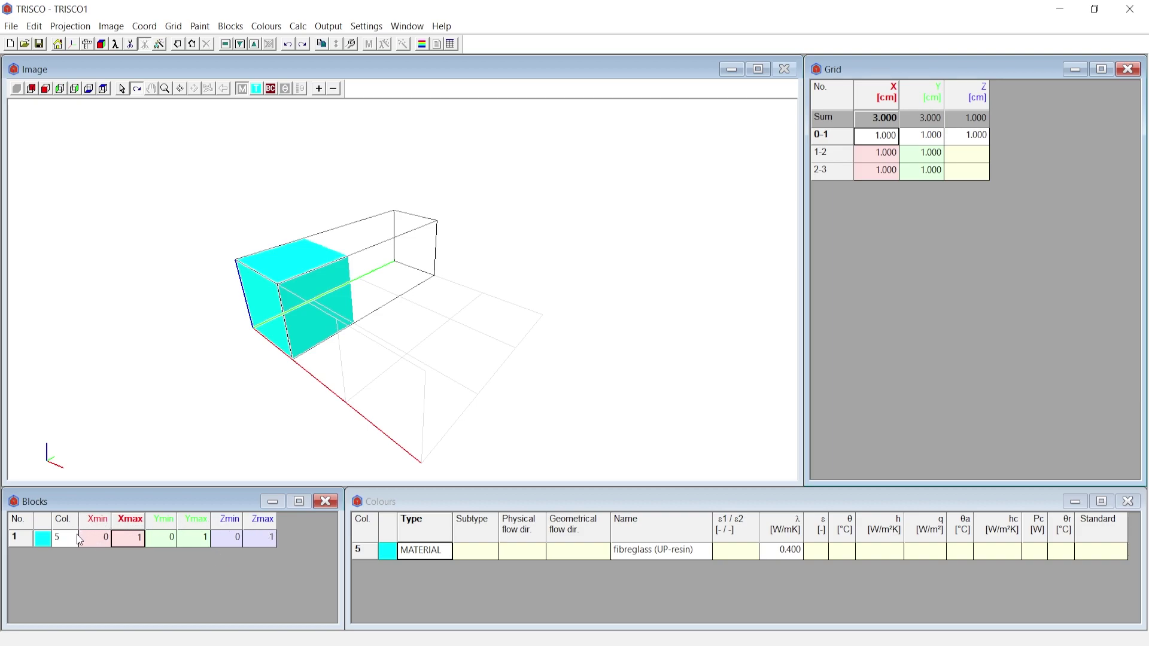
{"action": "left_click", "coordinate": [135, 538]}
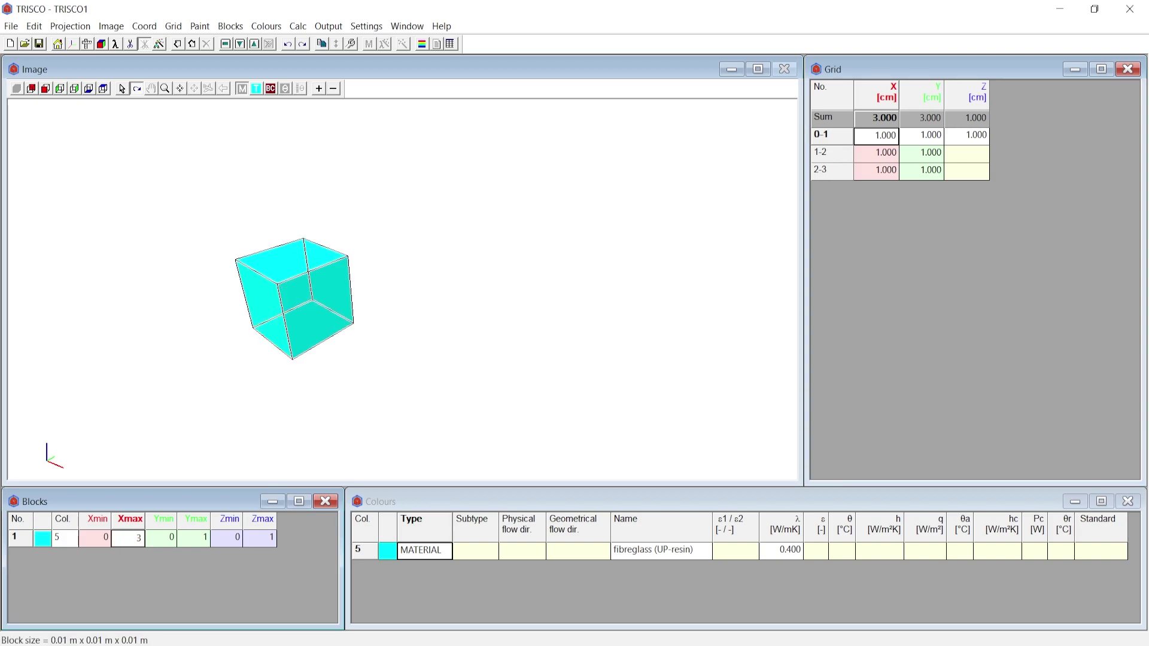
{"action": "key", "text": "Return"}
{"action": "left_click", "coordinate": [876, 137]}
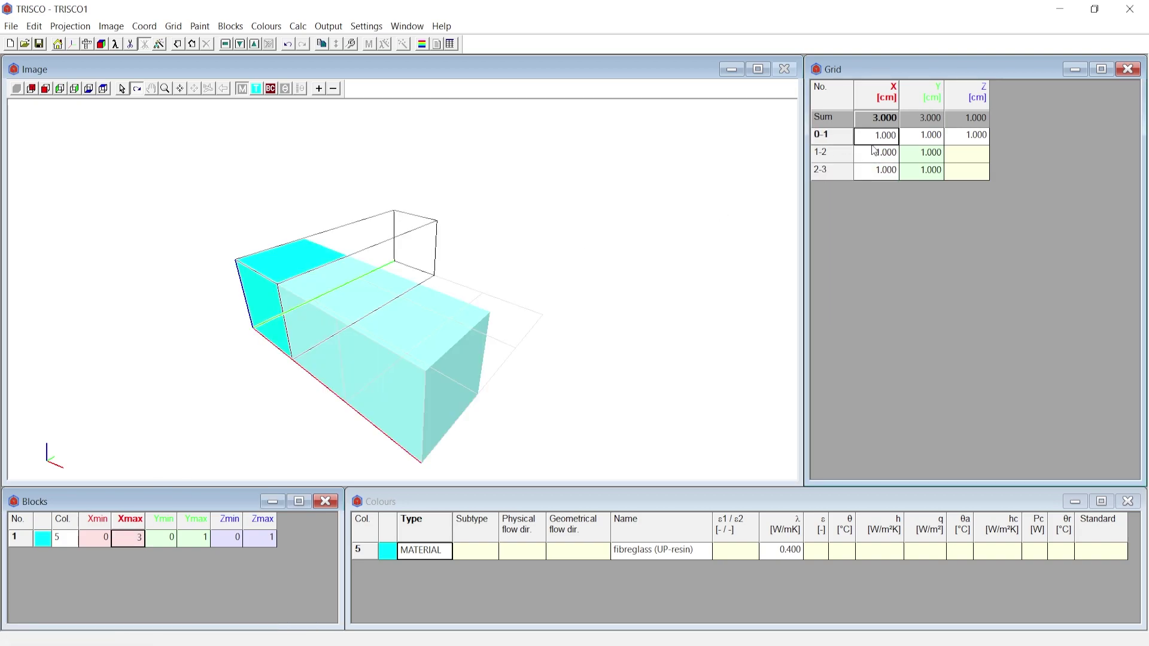
{"action": "left_click", "coordinate": [877, 172]}
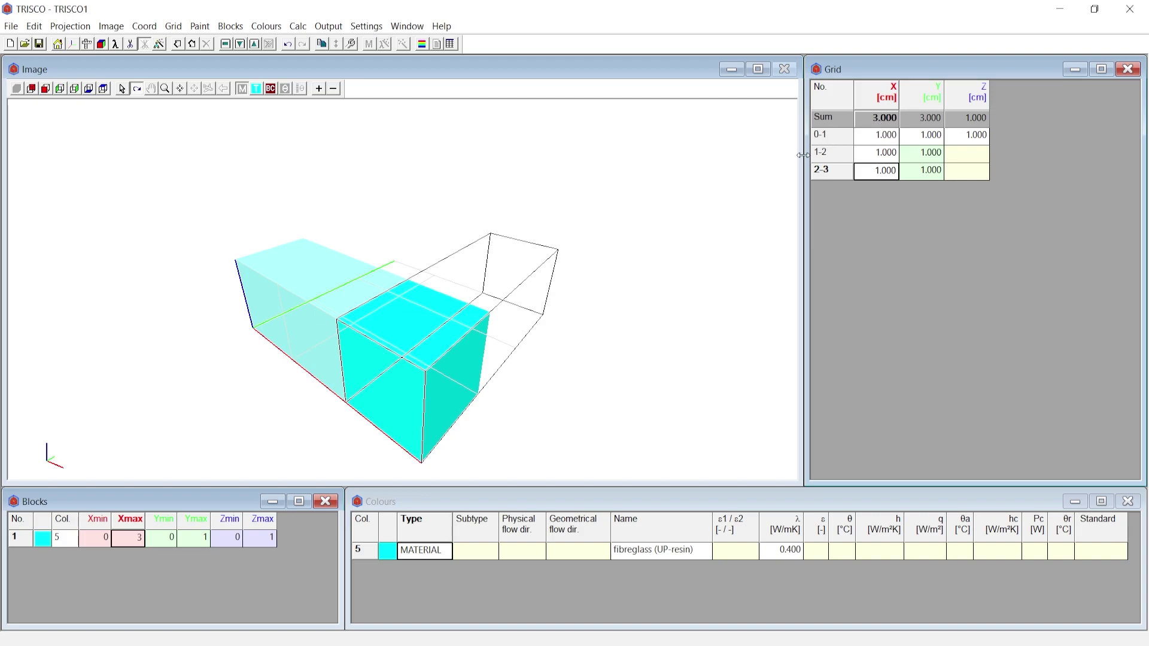
{"action": "left_click_drag", "start_coordinate": [699, 222], "coordinate": [677, 255]}
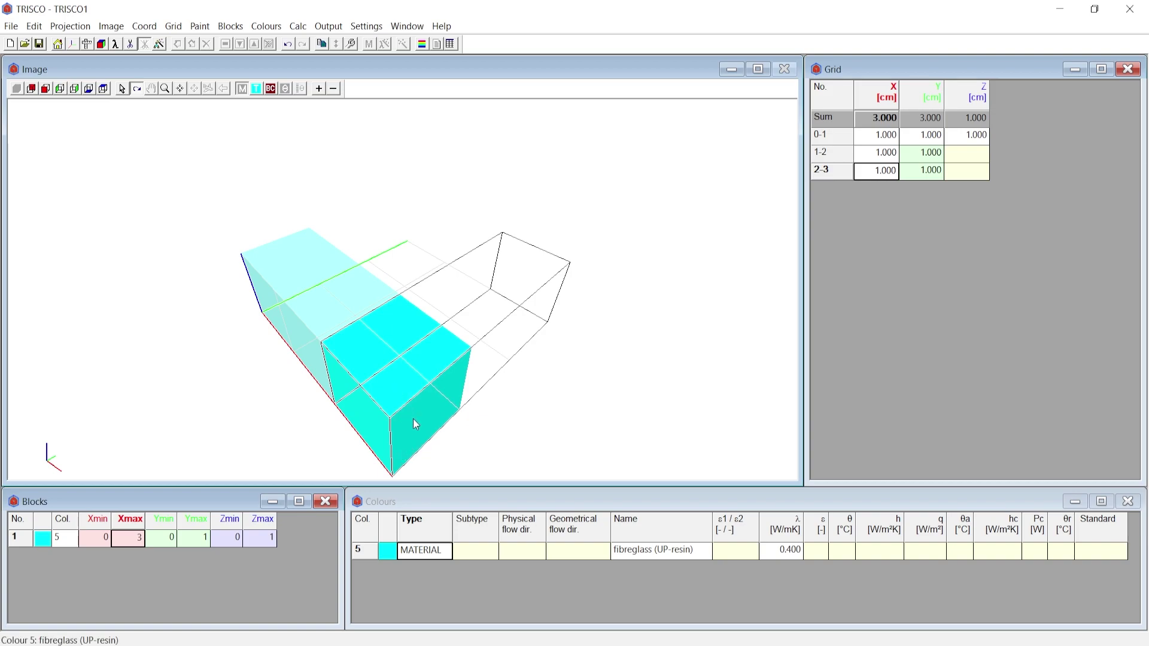
Enter 2 cm for Y intervals 0-1 and 1-2, making Y total 5 cm
{"action": "left_click", "coordinate": [933, 138]}
{"action": "type", "text": "2"}
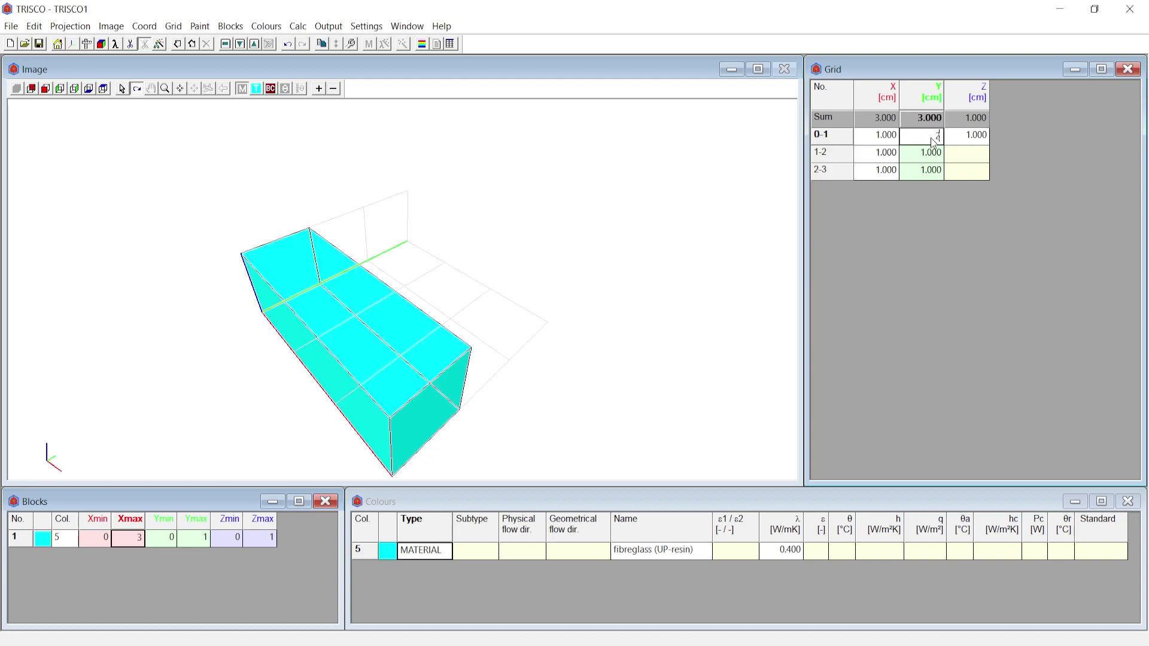
{"action": "key", "text": "Return"}
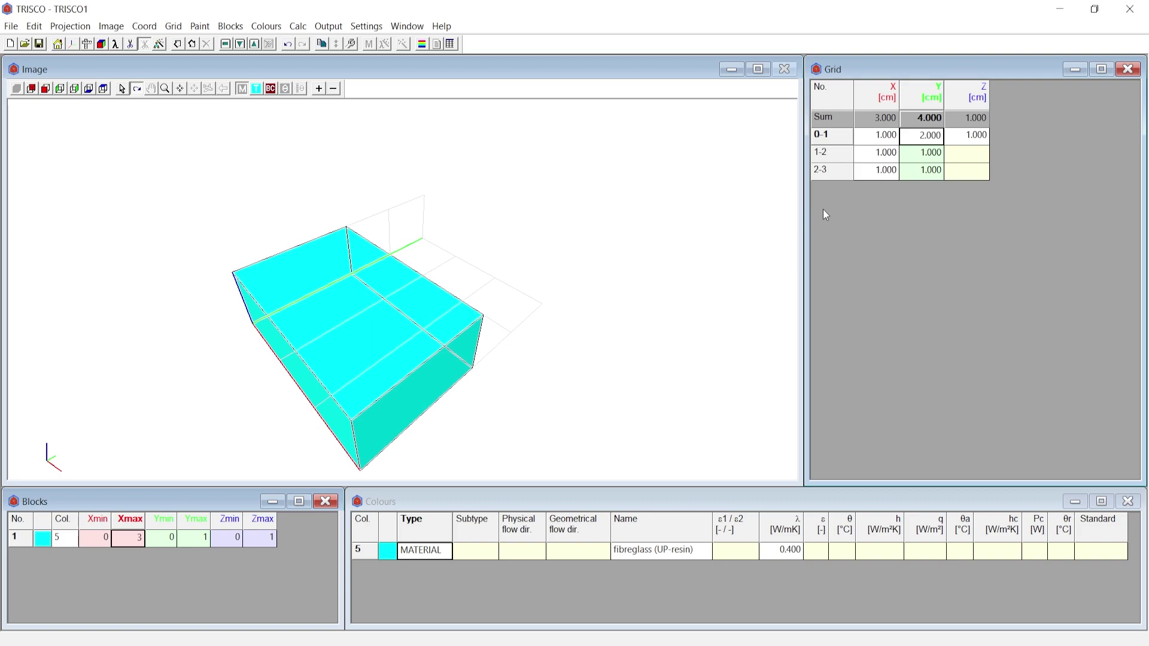
{"action": "left_click", "coordinate": [924, 156]}
{"action": "type", "text": "2"}
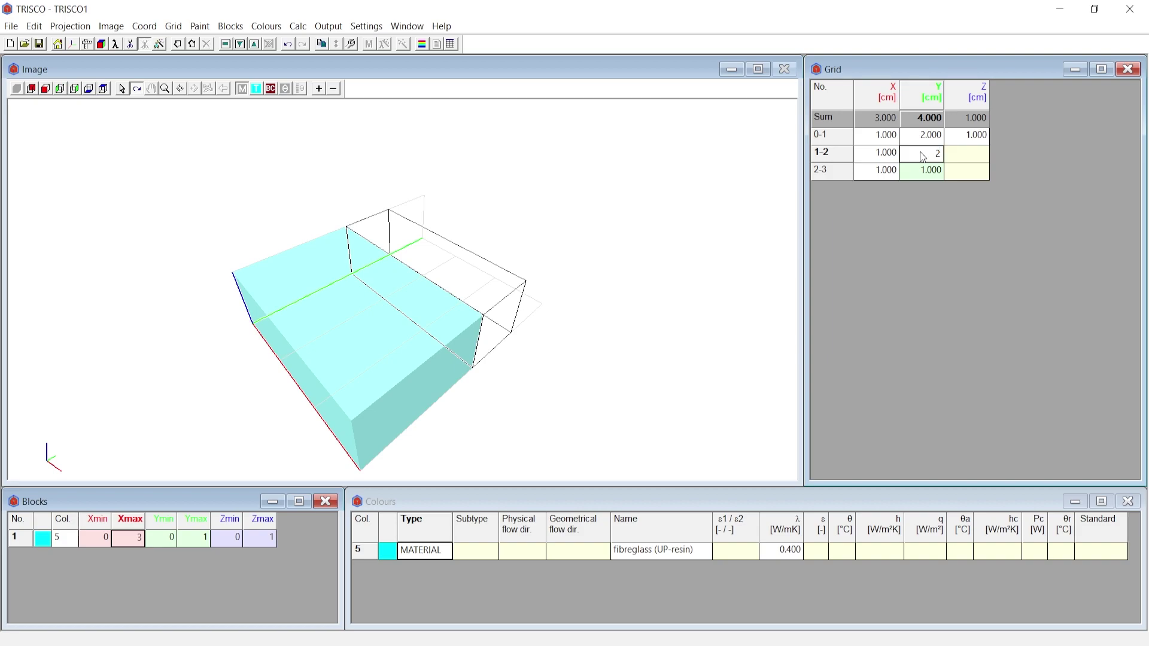
{"action": "key", "text": "Return"}
{"action": "left_click_drag", "start_coordinate": [652, 240], "coordinate": [525, 335]}
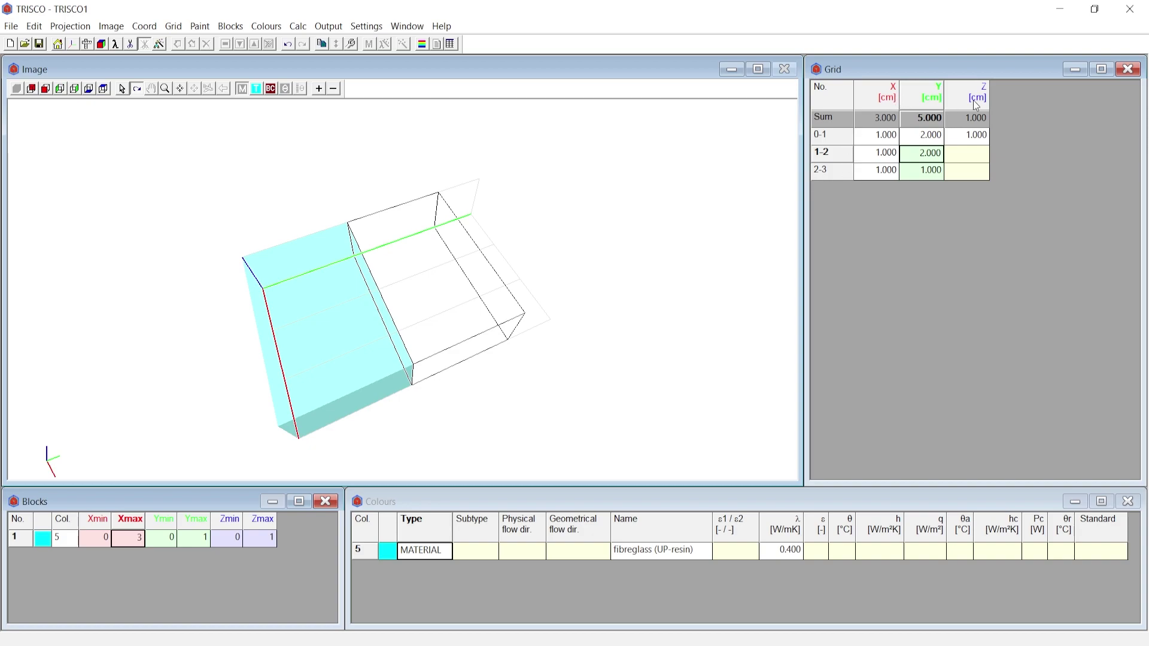
{"action": "key", "text": "Up"}
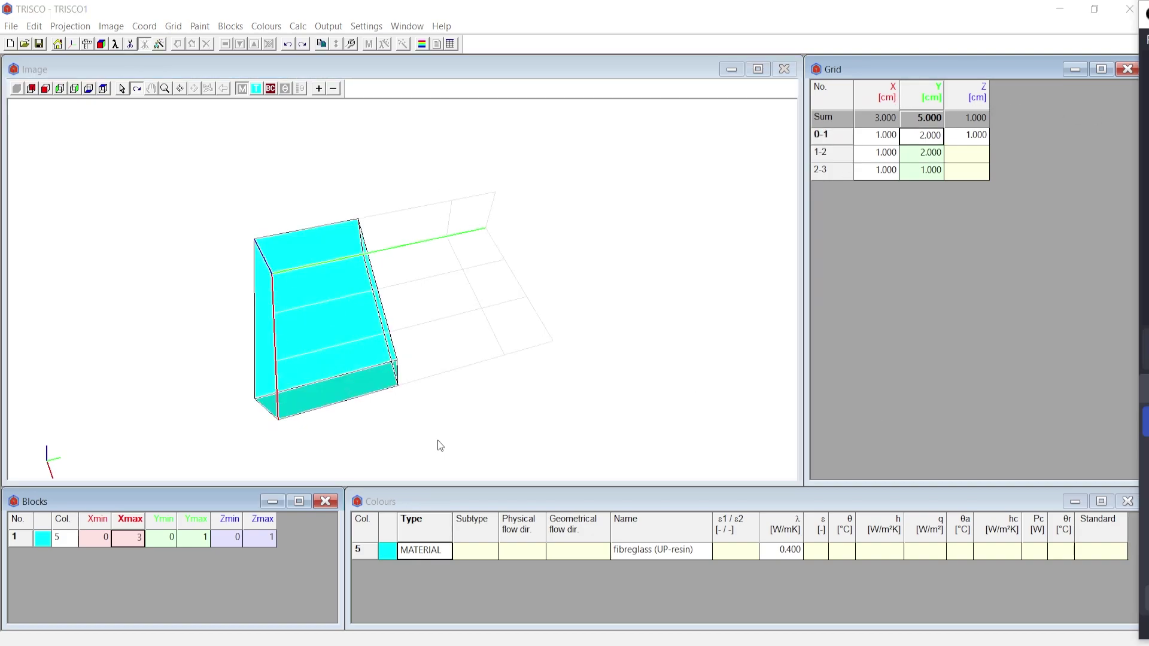
{"action": "left_click_drag", "start_coordinate": [302, 447], "coordinate": [369, 389]}
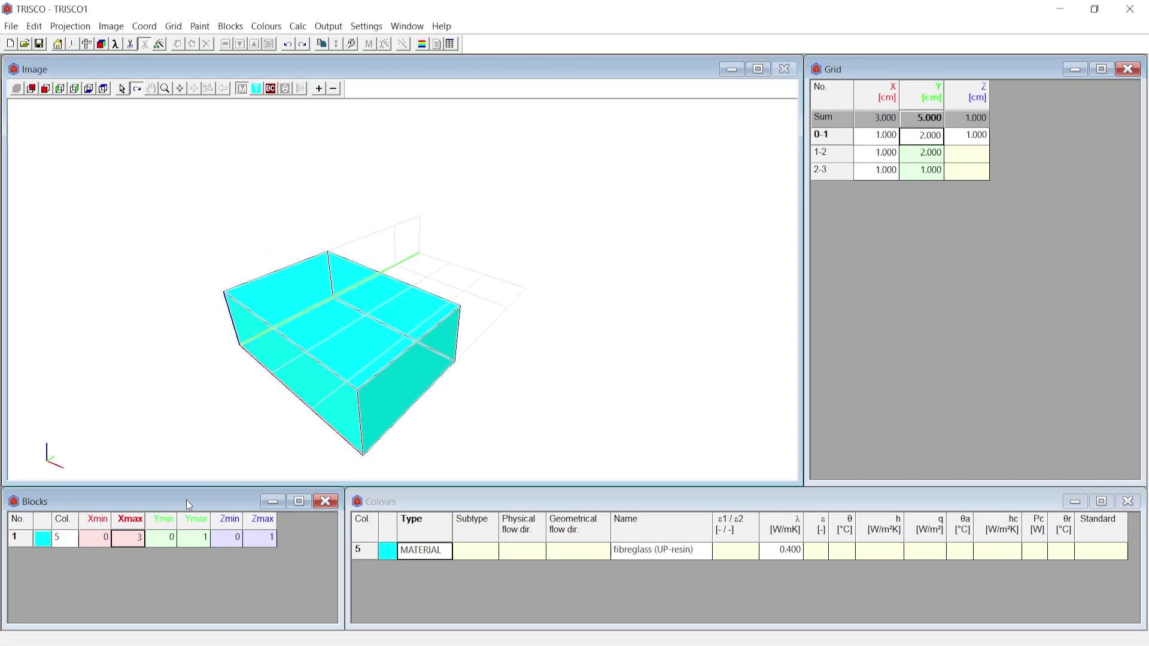
Add a second block row to the Blocks table
{"action": "left_click", "coordinate": [114, 540]}
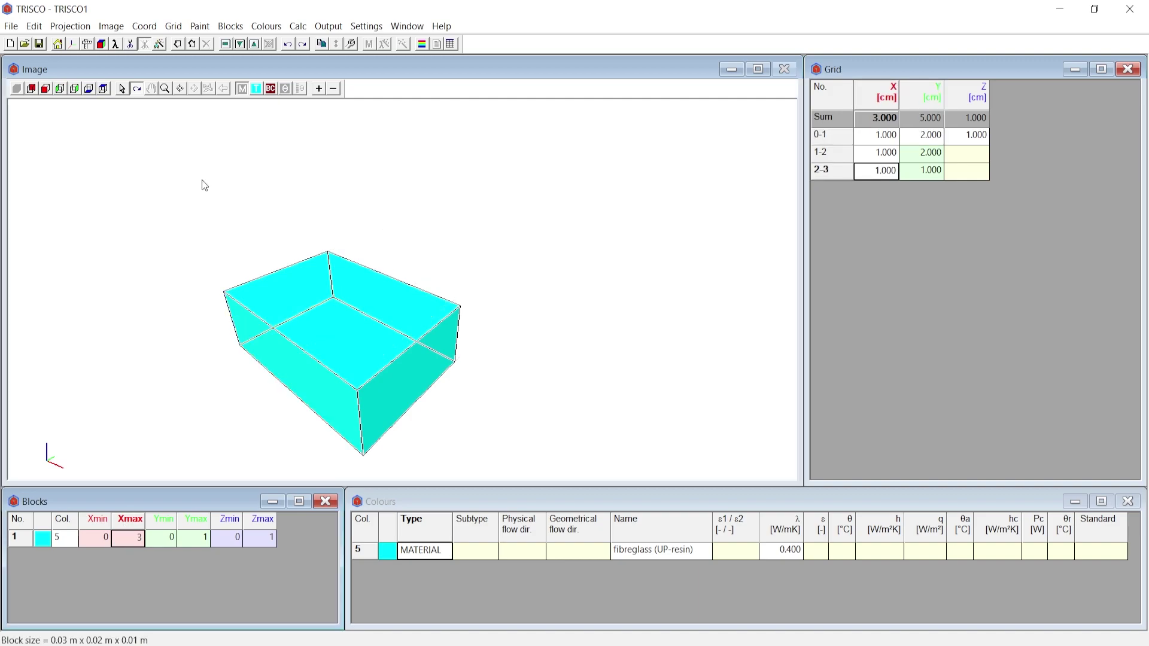
{"action": "left_click", "coordinate": [191, 45]}
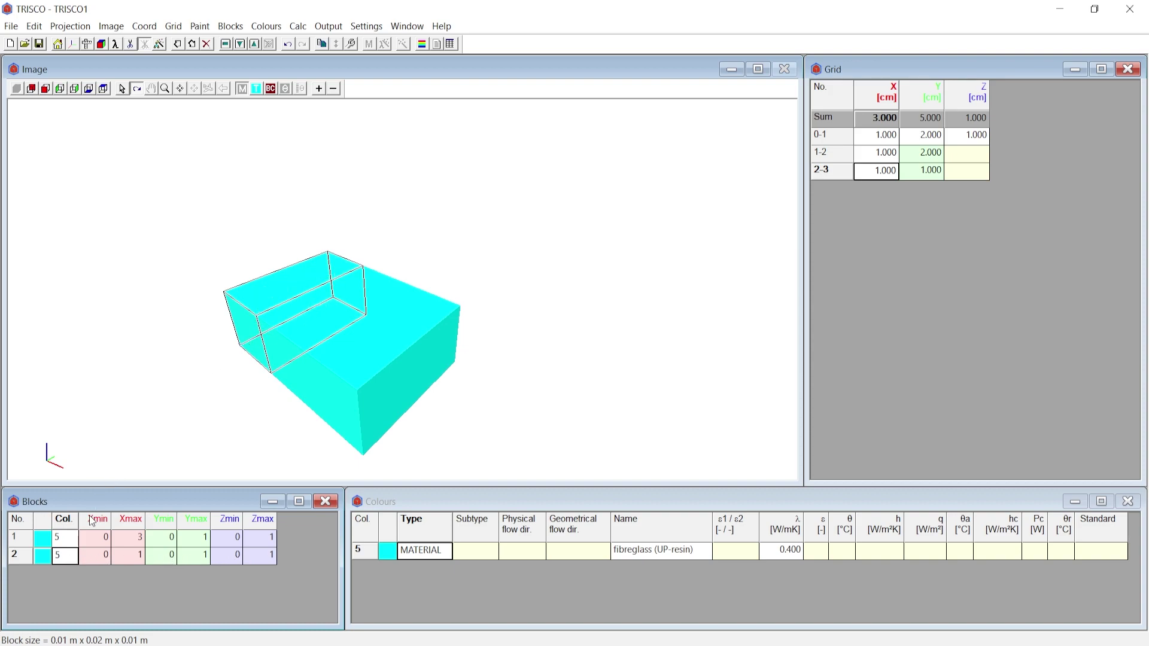
{"action": "key", "text": "Up"}
{"action": "left_click", "coordinate": [60, 555]}
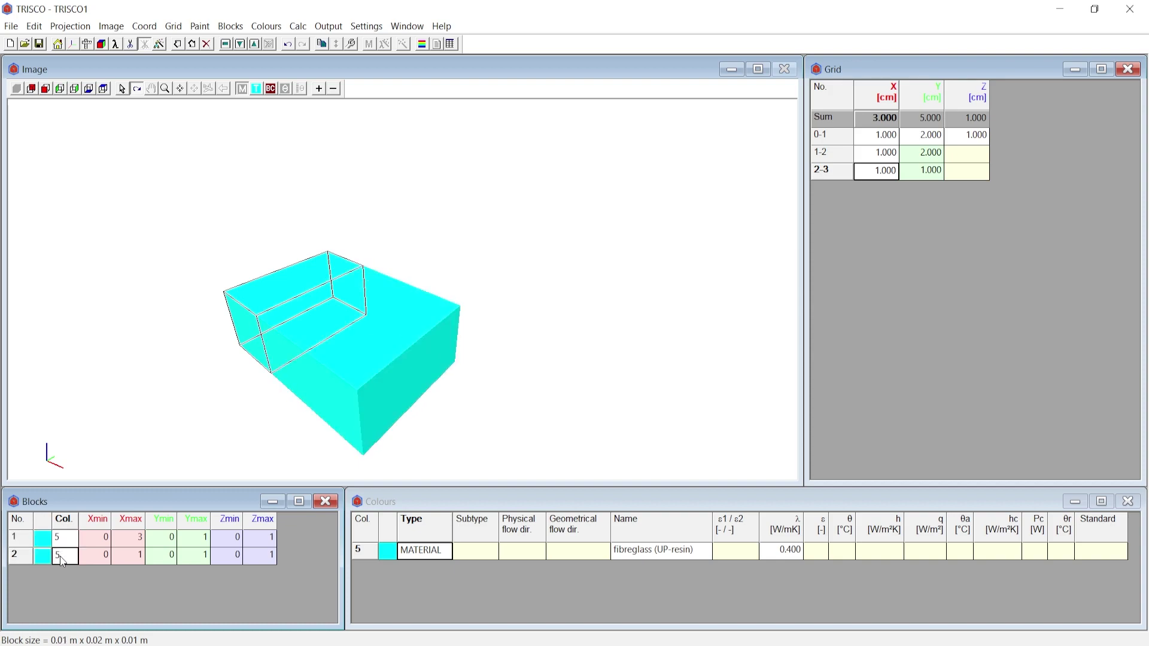
Give block 2 Ymin 1, Ymax 2 and Xmax 3
{"action": "left_click", "coordinate": [163, 557]}
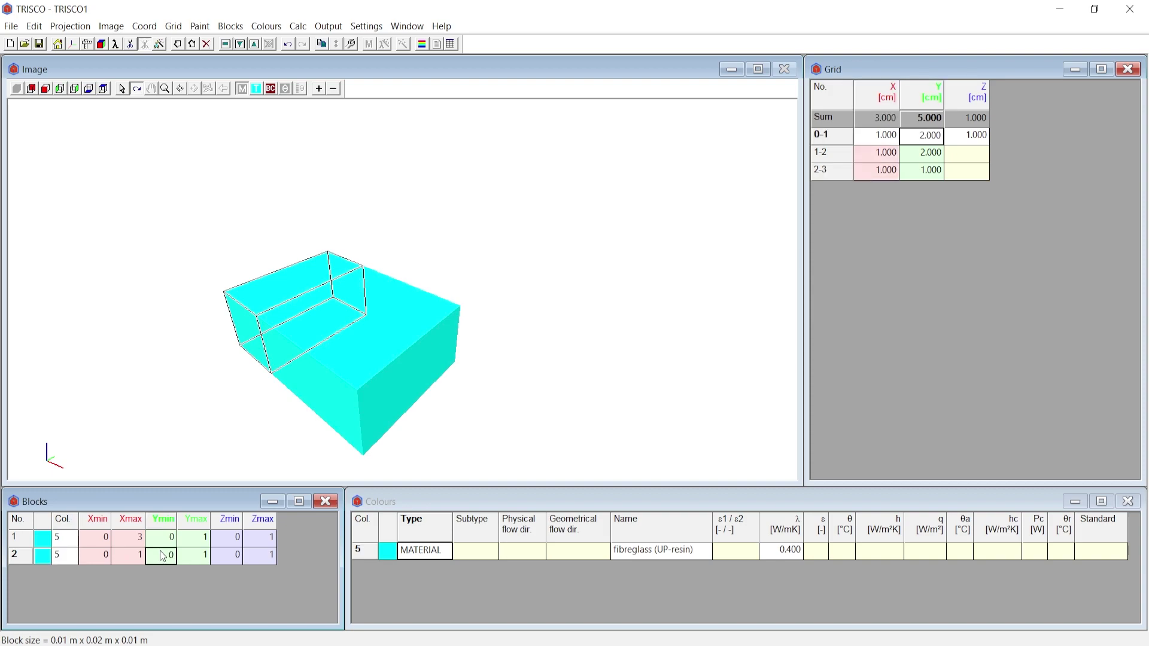
{"action": "type", "text": "1"}
{"action": "left_click", "coordinate": [194, 556]}
{"action": "type", "text": "2"}
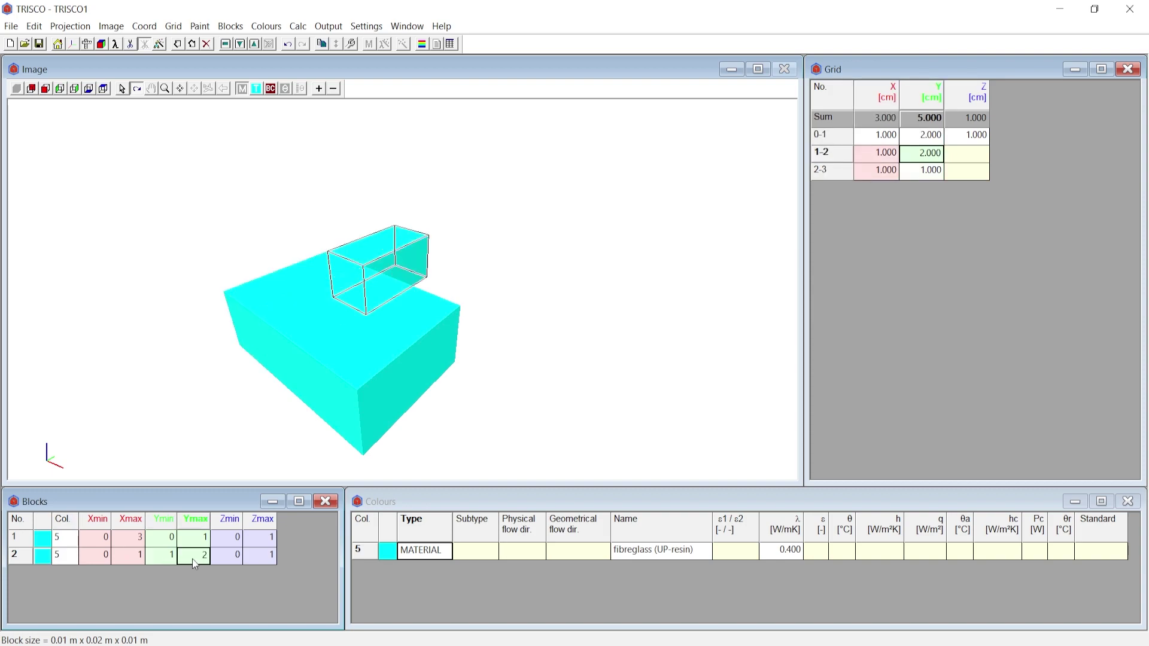
{"action": "key", "text": "Return"}
{"action": "left_click", "coordinate": [134, 558]}
{"action": "type", "text": "3"}
{"action": "key", "text": "Return"}
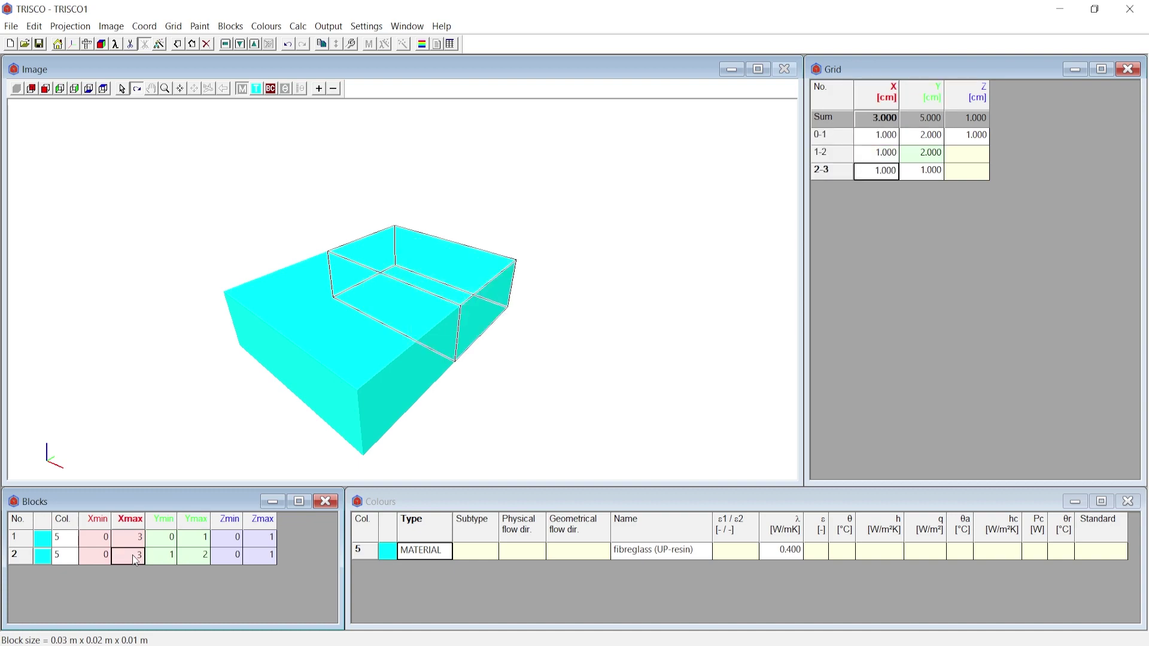
{"action": "left_click_drag", "start_coordinate": [271, 461], "coordinate": [1067, 292]}
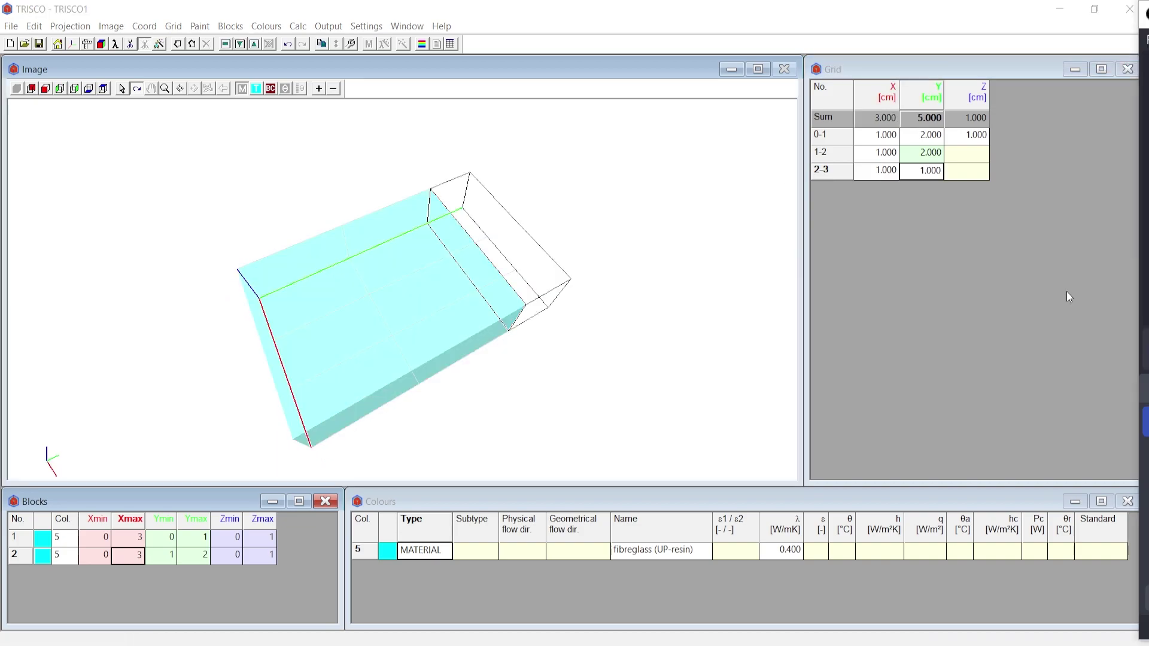
{"action": "left_click", "coordinate": [937, 178]}
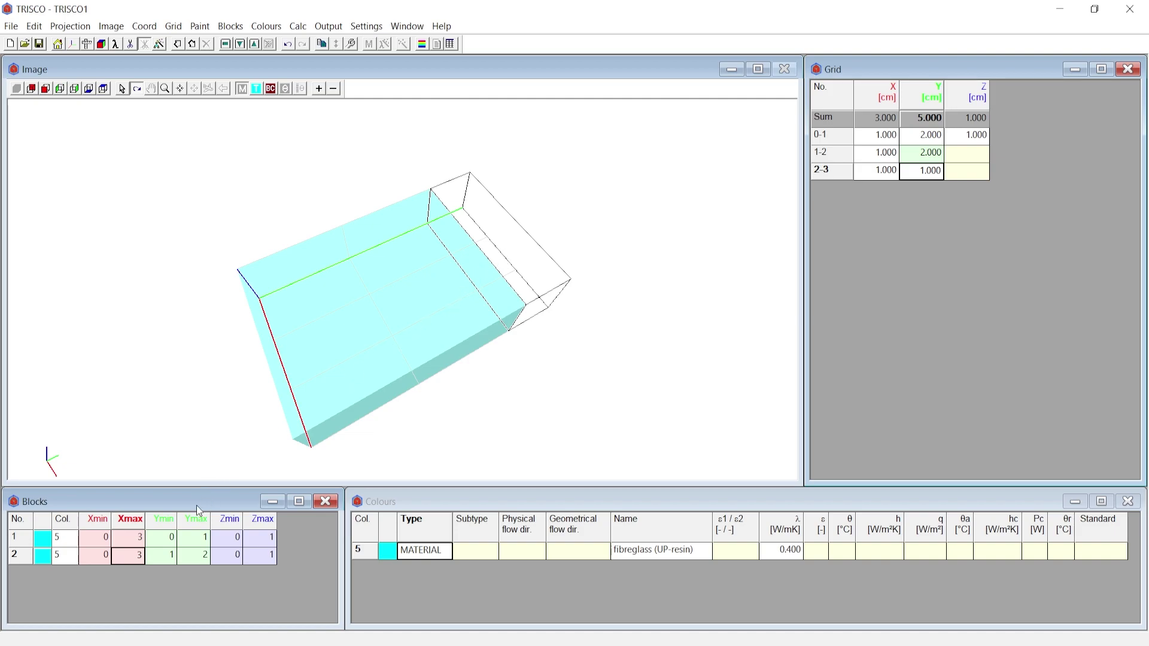
{"action": "key", "text": "Return"}
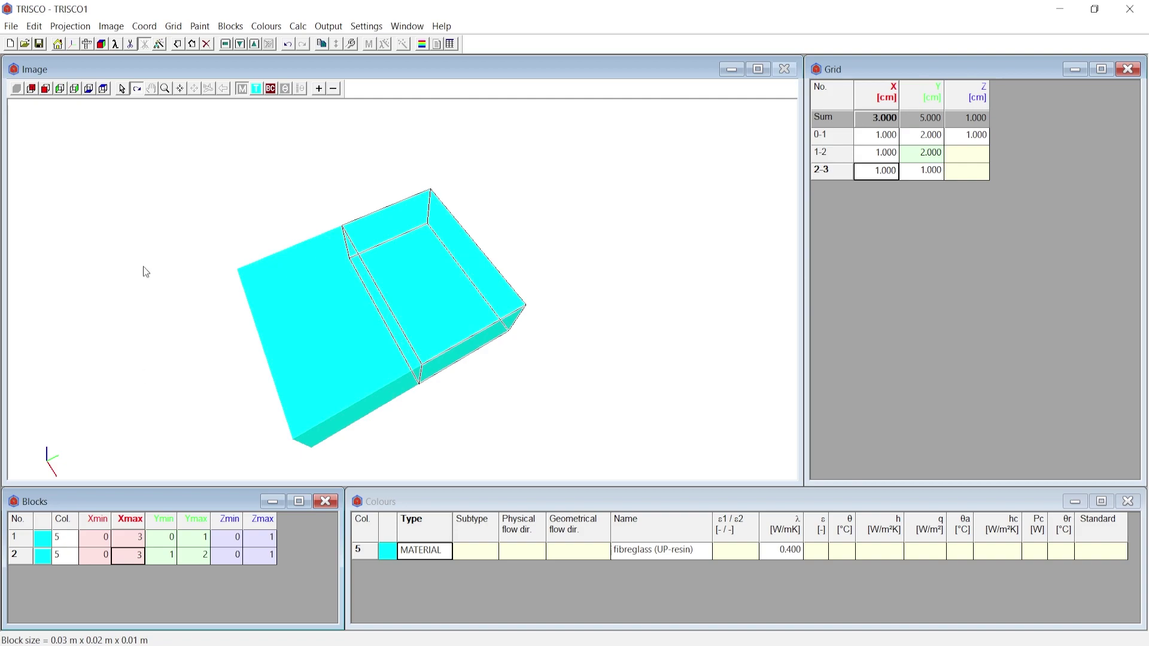
Add a third block and set its Xmax to 3
{"action": "left_click", "coordinate": [192, 48]}
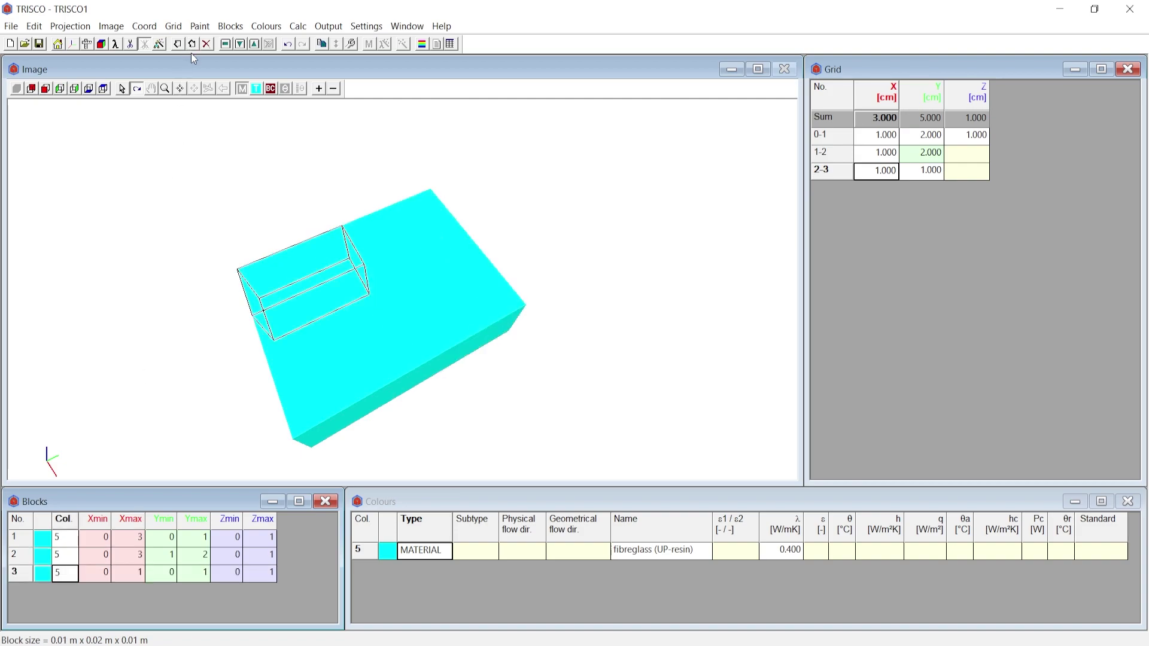
{"action": "left_click", "coordinate": [138, 575]}
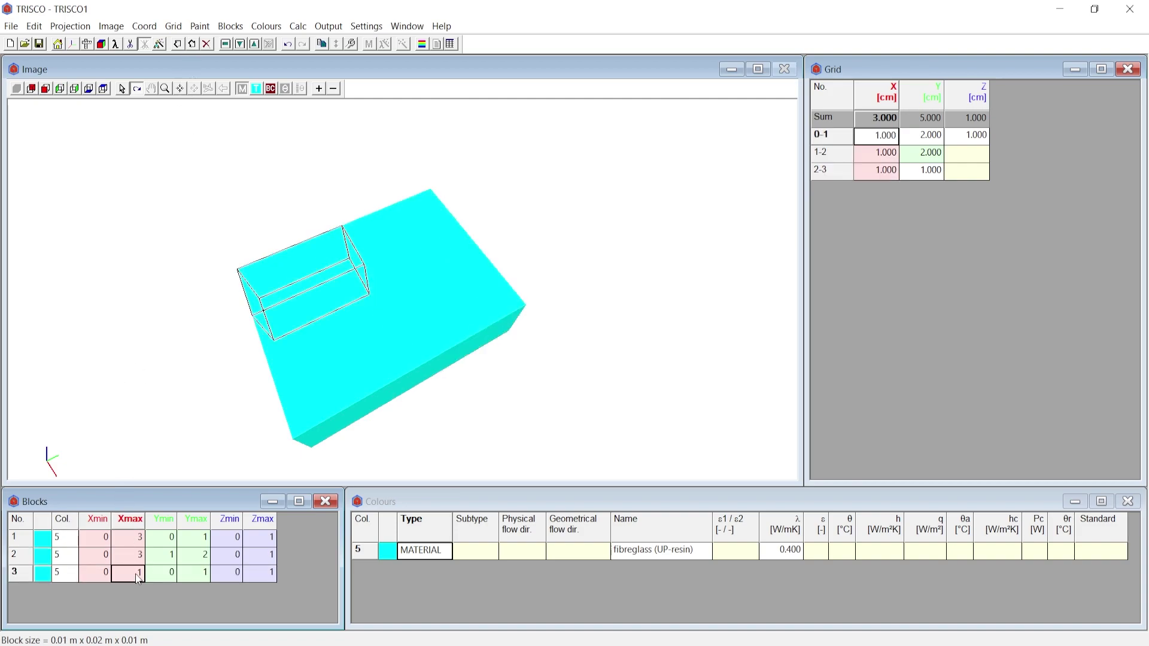
{"action": "type", "text": "3"}
{"action": "key", "text": "Return"}
Set block 3's Y range to 2–3, leaving its Zmax at 1
{"action": "left_click", "coordinate": [180, 573]}
{"action": "left_click", "coordinate": [160, 576]}
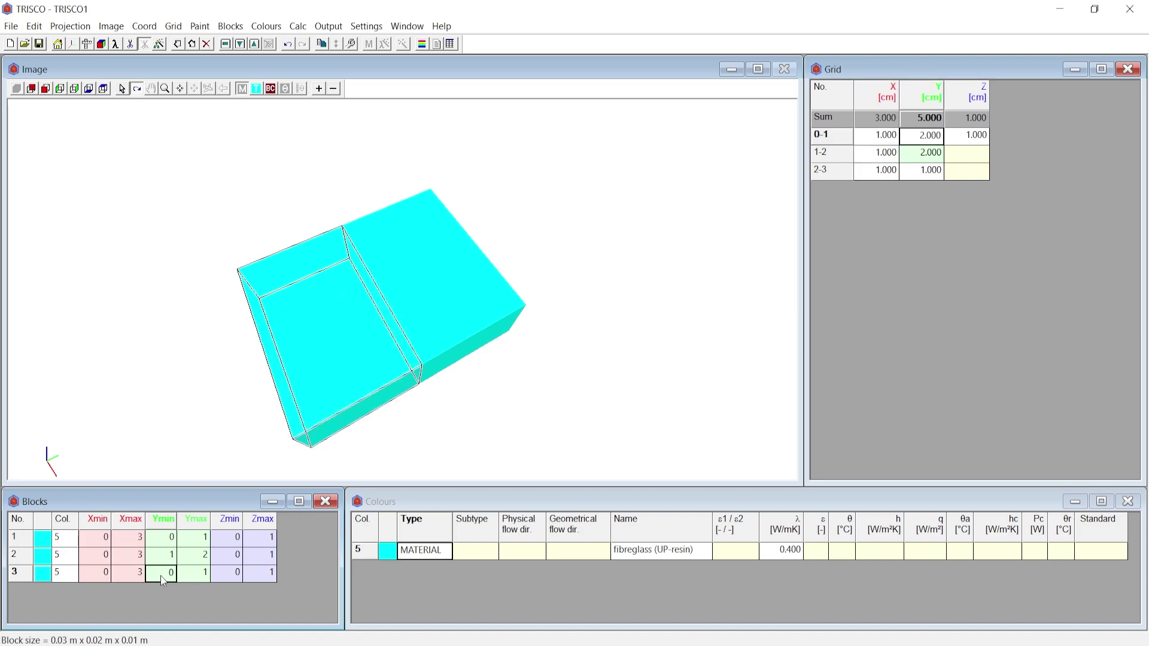
{"action": "type", "text": "2"}
{"action": "key", "text": "Return"}
{"action": "left_click", "coordinate": [194, 574]}
{"action": "type", "text": "3"}
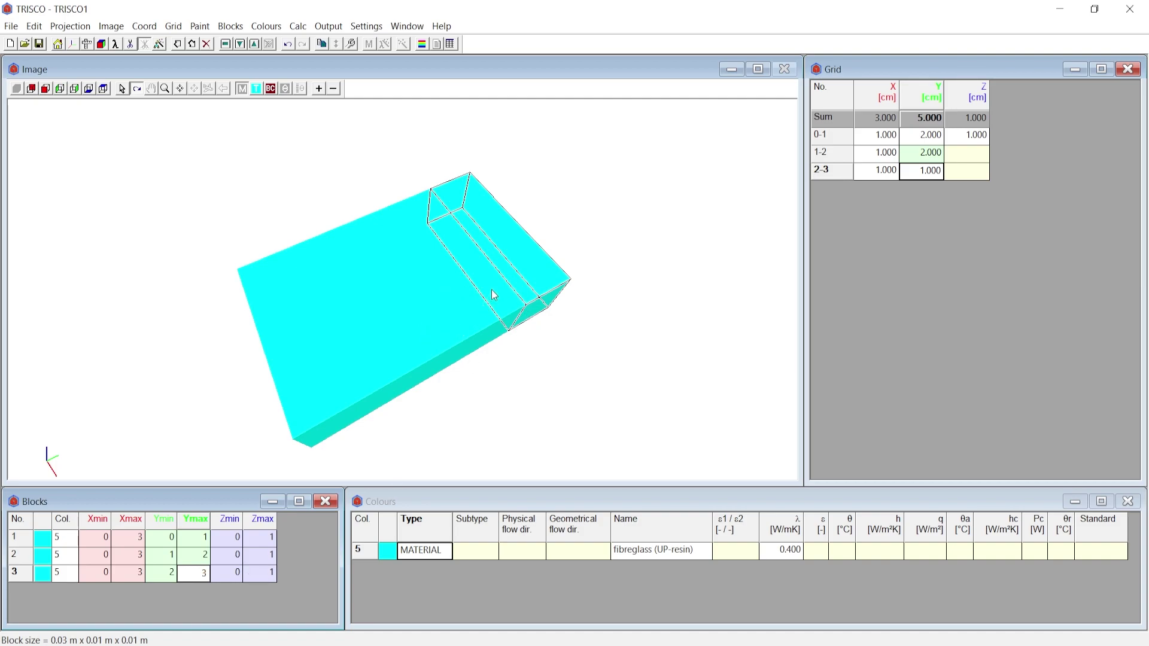
{"action": "left_click", "coordinate": [255, 572]}
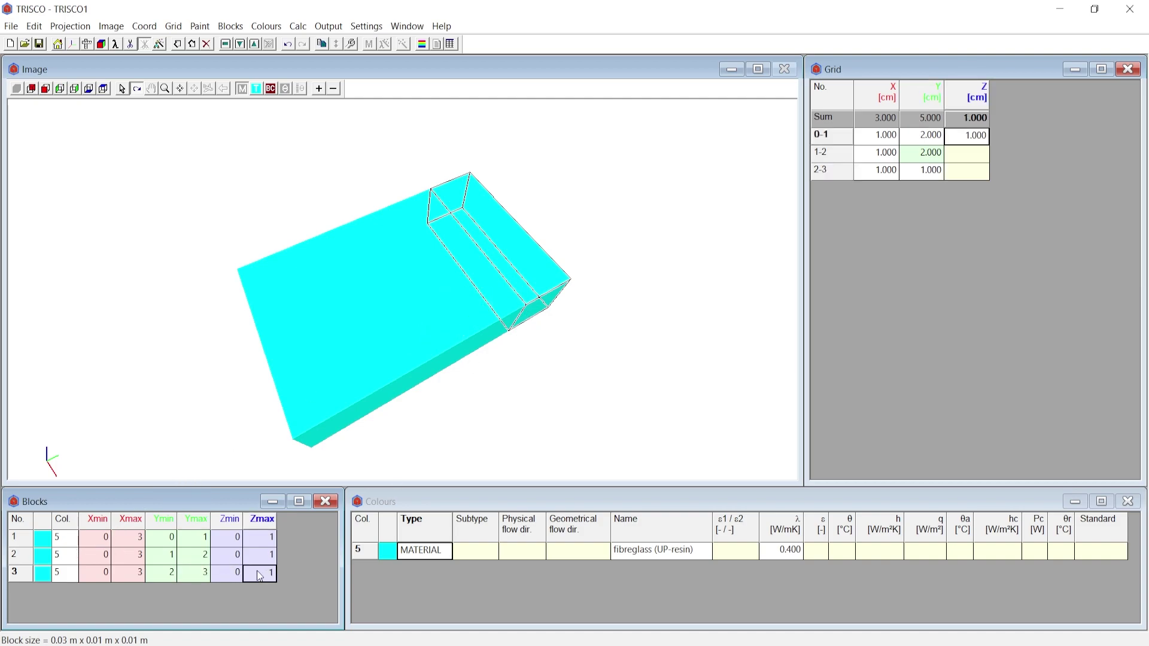
{"action": "left_click", "coordinate": [261, 577]}
{"action": "key", "text": "Escape"}
{"action": "left_click", "coordinate": [202, 575]}
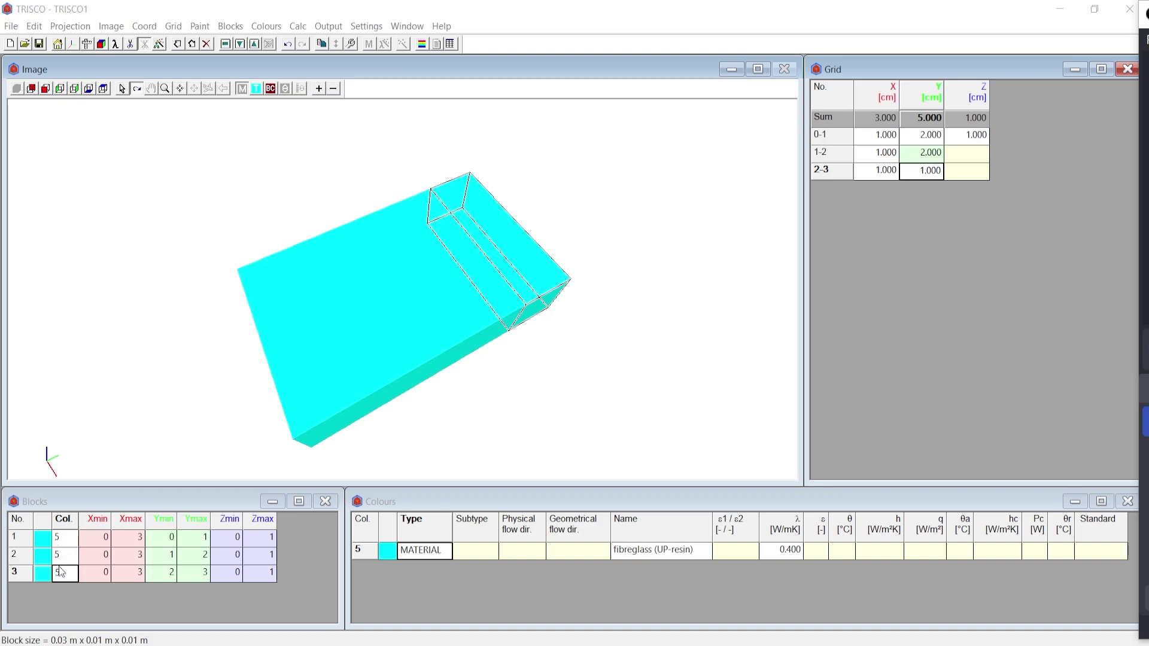
{"action": "key", "text": "Up"}
{"action": "key", "text": "Up"}
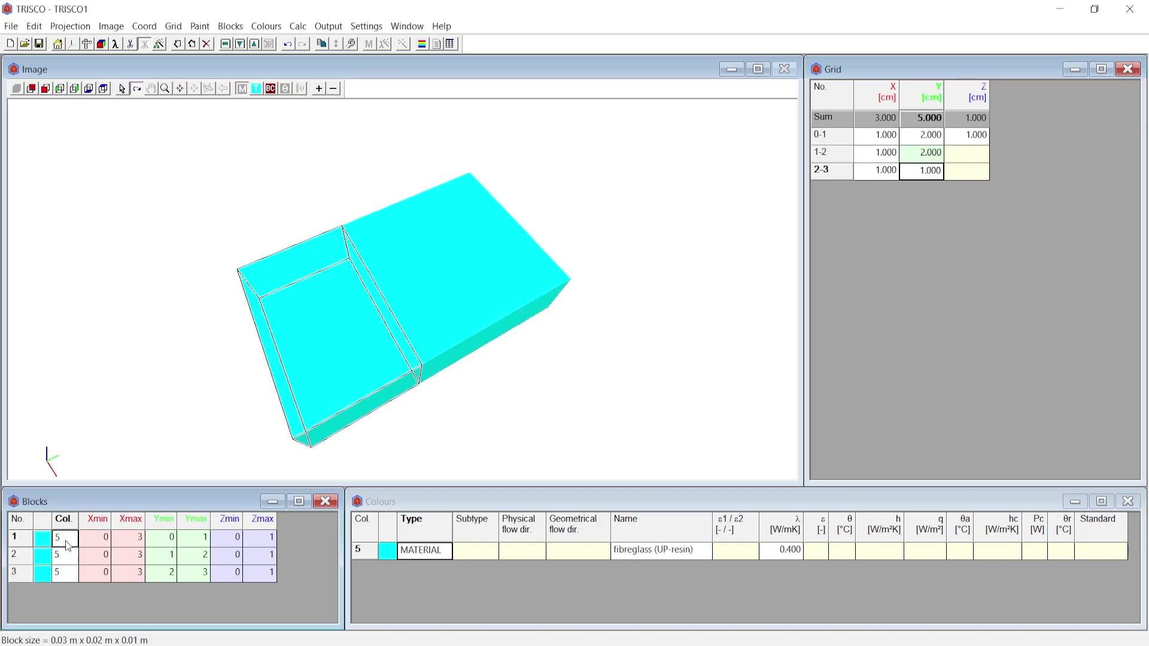
Assign colours 20, 60 (EPDM) and 120 (concrete) to blocks 1, 2 and 3
{"action": "type", "text": "20"}
{"action": "key", "text": "Return"}
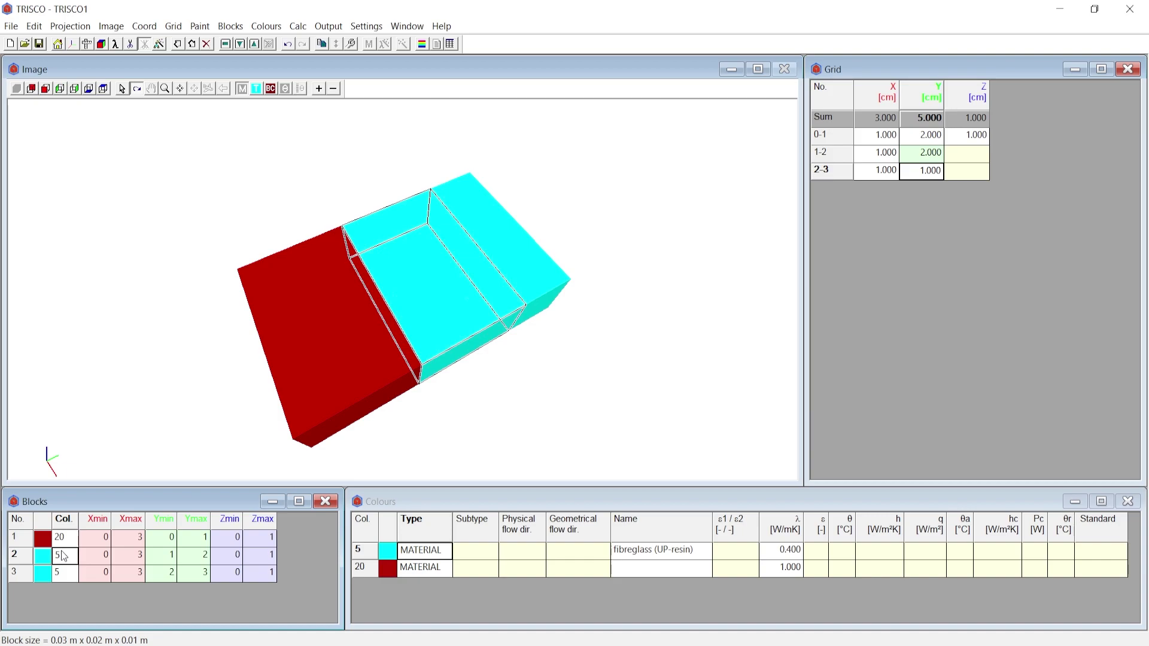
{"action": "type", "text": "60"}
{"action": "key", "text": "Return"}
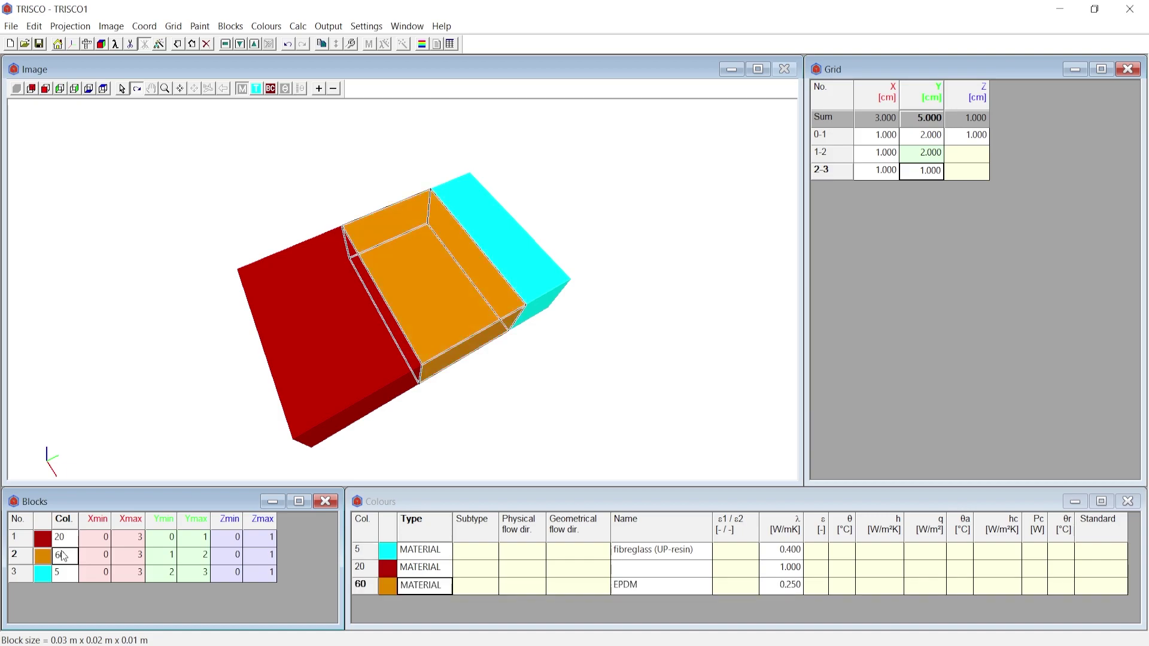
{"action": "left_click", "coordinate": [64, 573]}
{"action": "type", "text": "120"}
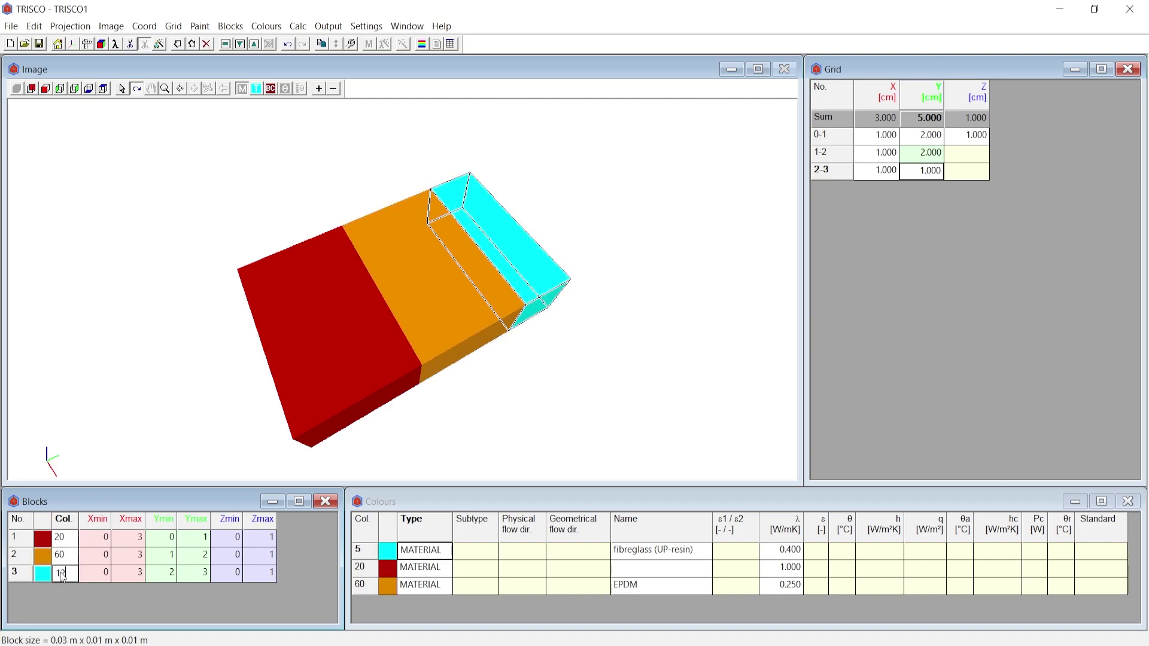
{"action": "key", "text": "Return"}
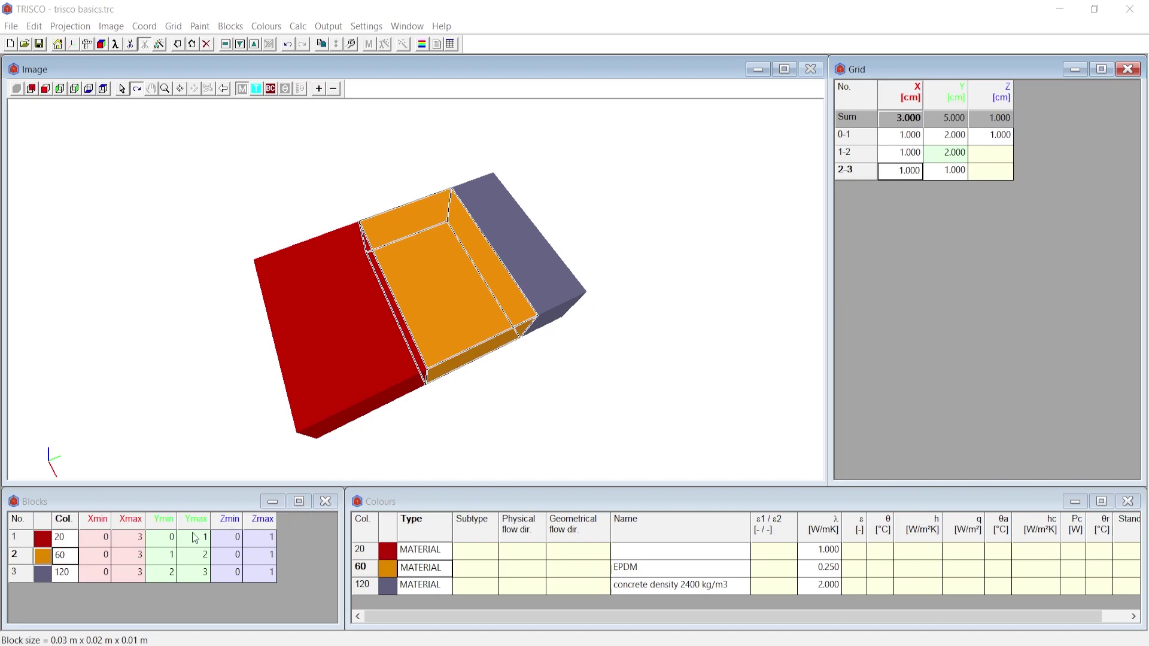
Set the concrete block 3 to Xmax 1, Ymin 0 and Ymax 1
{"action": "left_click", "coordinate": [61, 575]}
{"action": "left_click", "coordinate": [103, 576]}
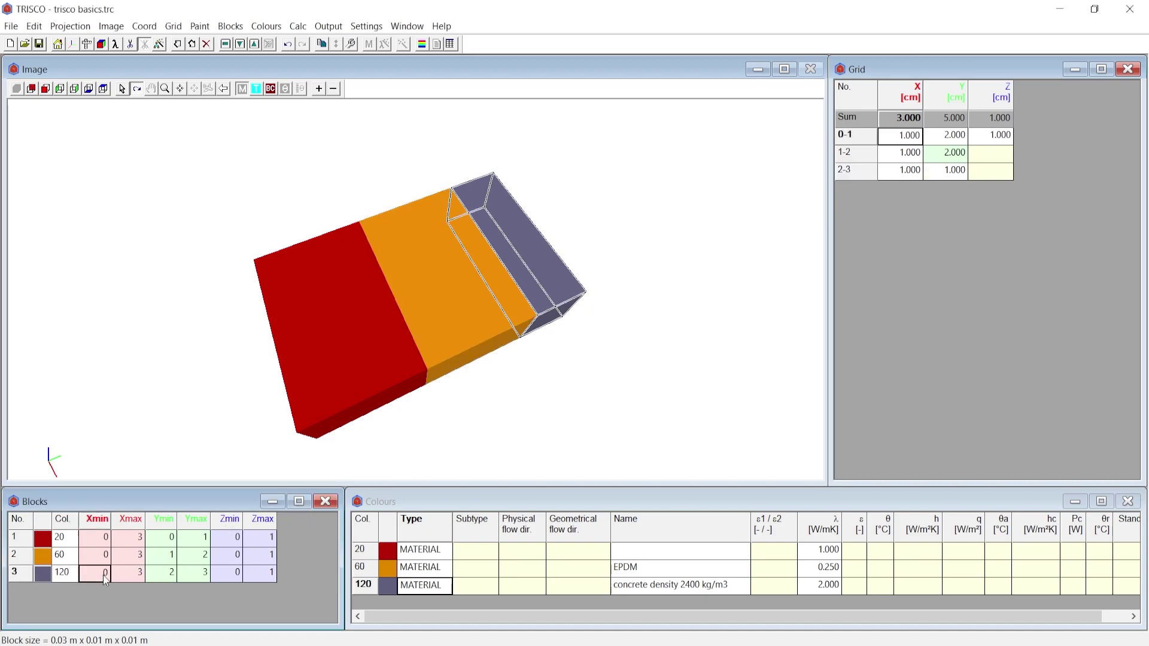
{"action": "left_click", "coordinate": [142, 576]}
{"action": "type", "text": "1"}
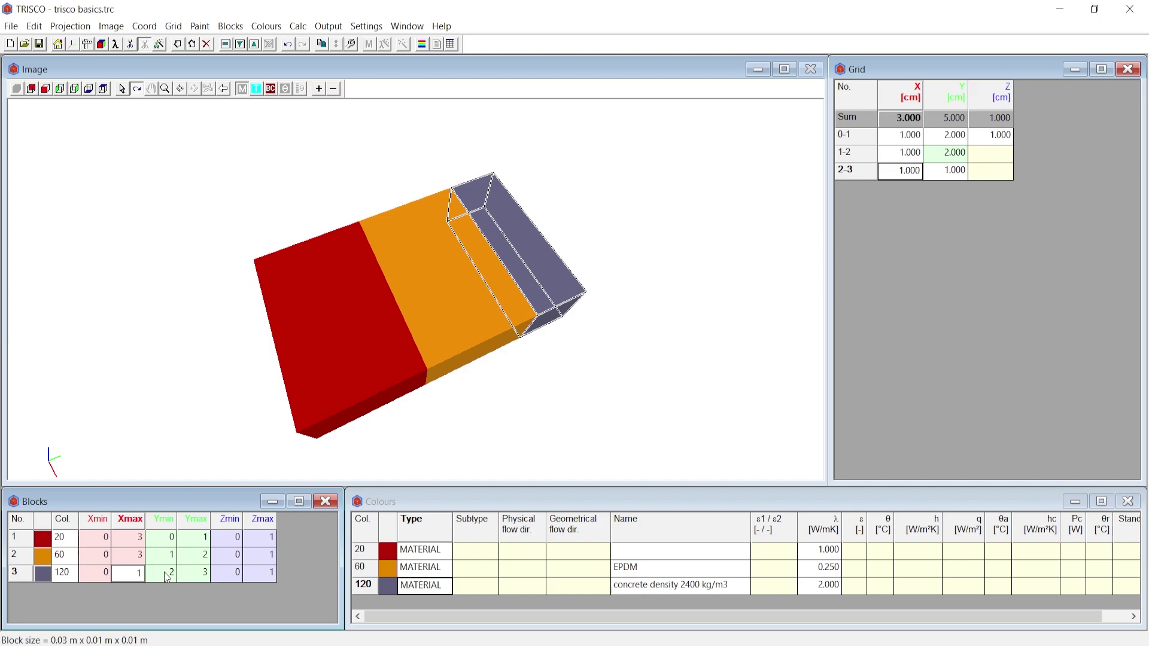
{"action": "left_click", "coordinate": [167, 574]}
{"action": "type", "text": "0"}
{"action": "left_click", "coordinate": [191, 576]}
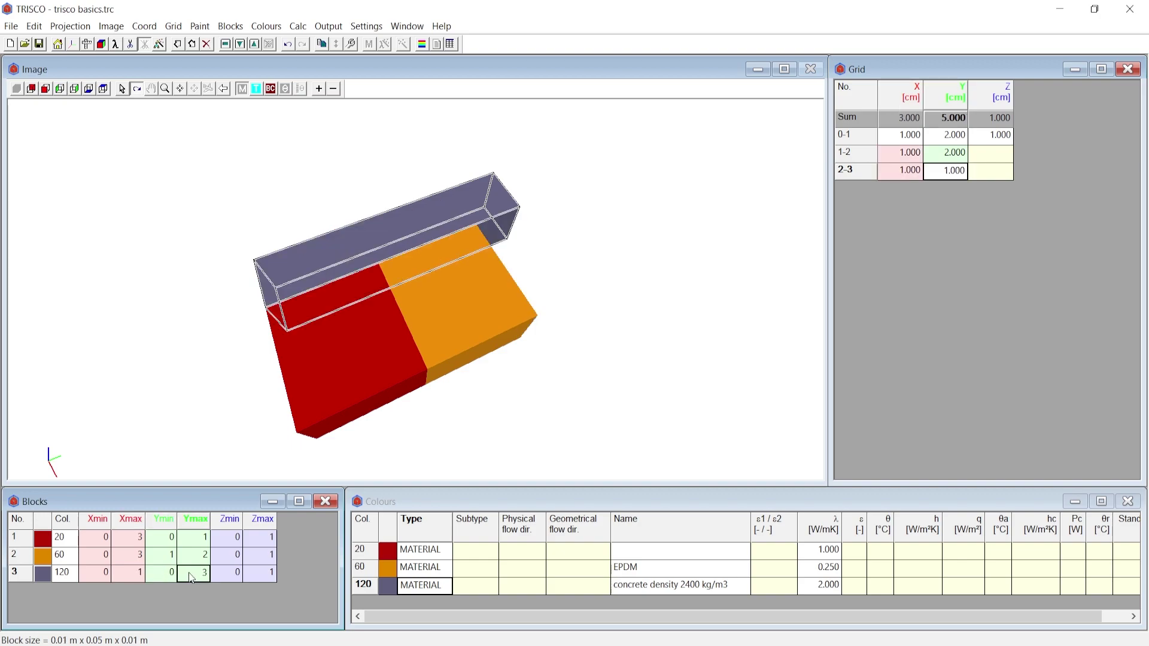
{"action": "type", "text": "1"}
{"action": "key", "text": "Return"}
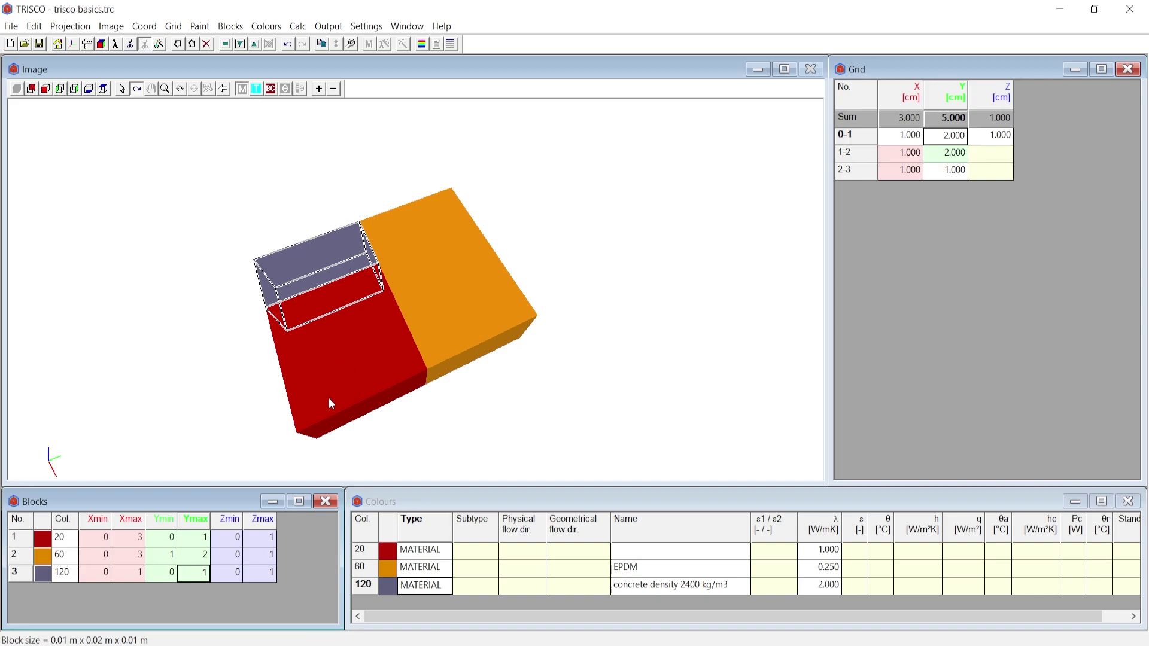
Orbit the model to inspect the concrete block overlapping the red block's corner
{"action": "left_click_drag", "start_coordinate": [331, 404], "coordinate": [400, 329]}
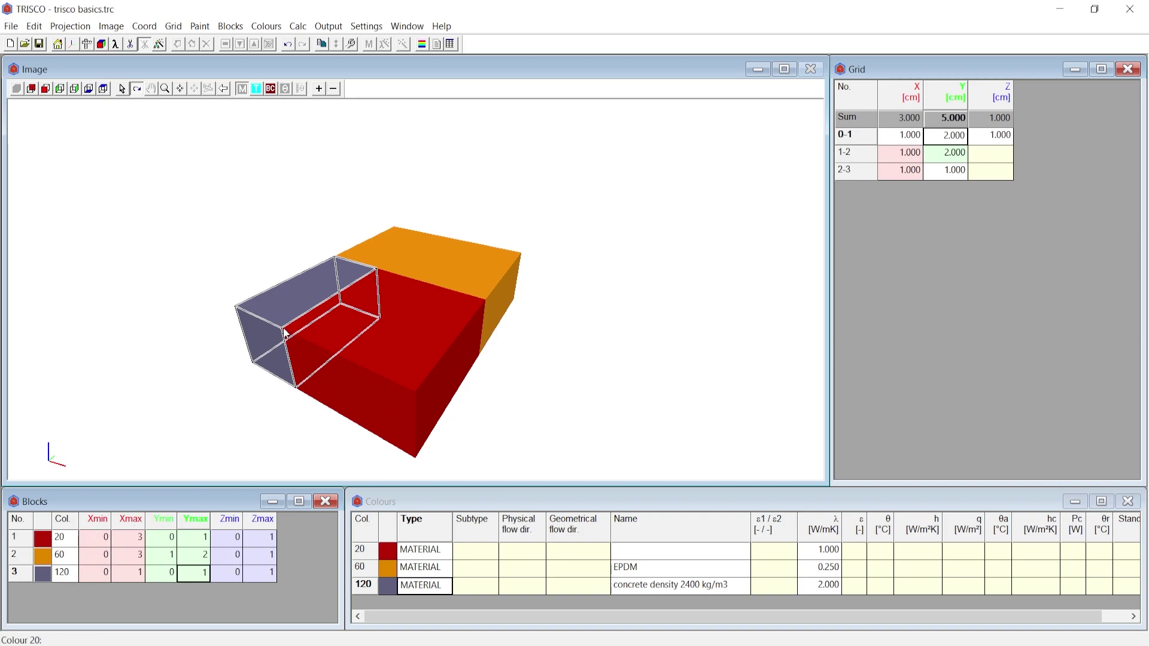
{"action": "left_click", "coordinate": [63, 541]}
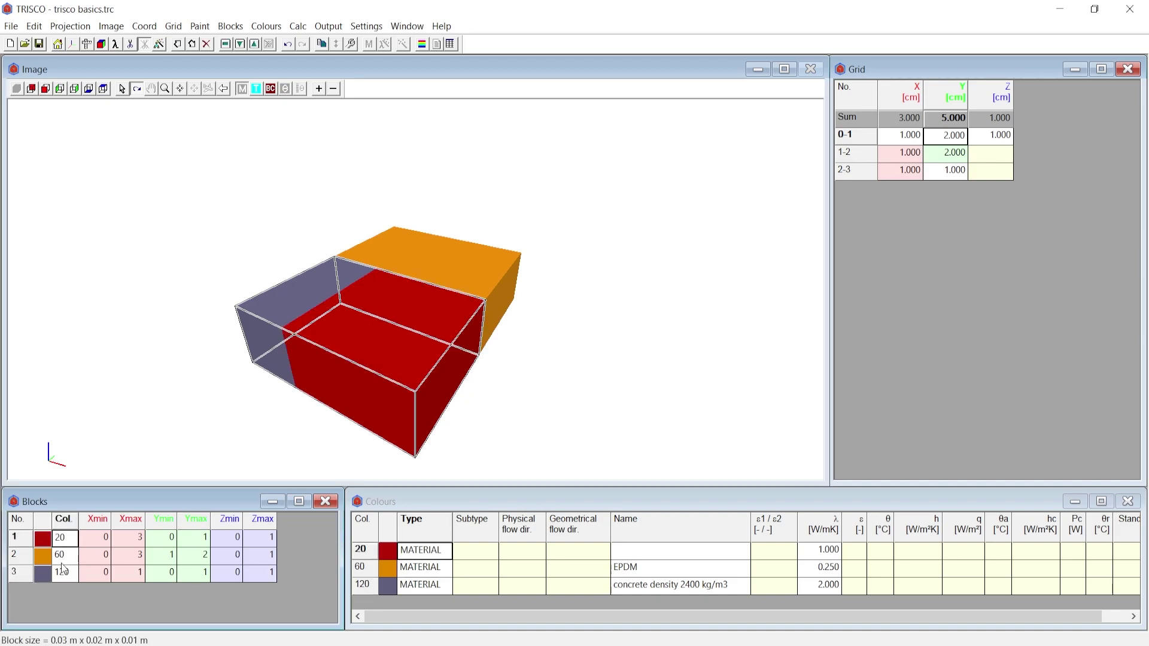
{"action": "left_click", "coordinate": [58, 571]}
{"action": "left_click_drag", "start_coordinate": [272, 358], "coordinate": [325, 374]}
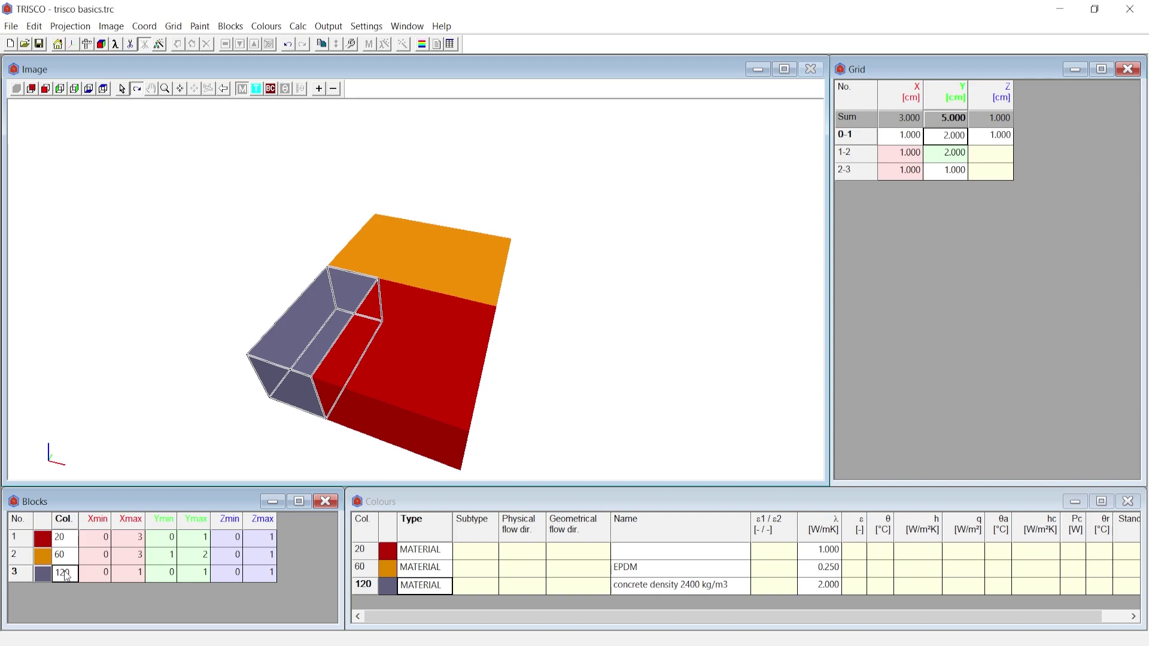
{"action": "key", "text": "Return"}
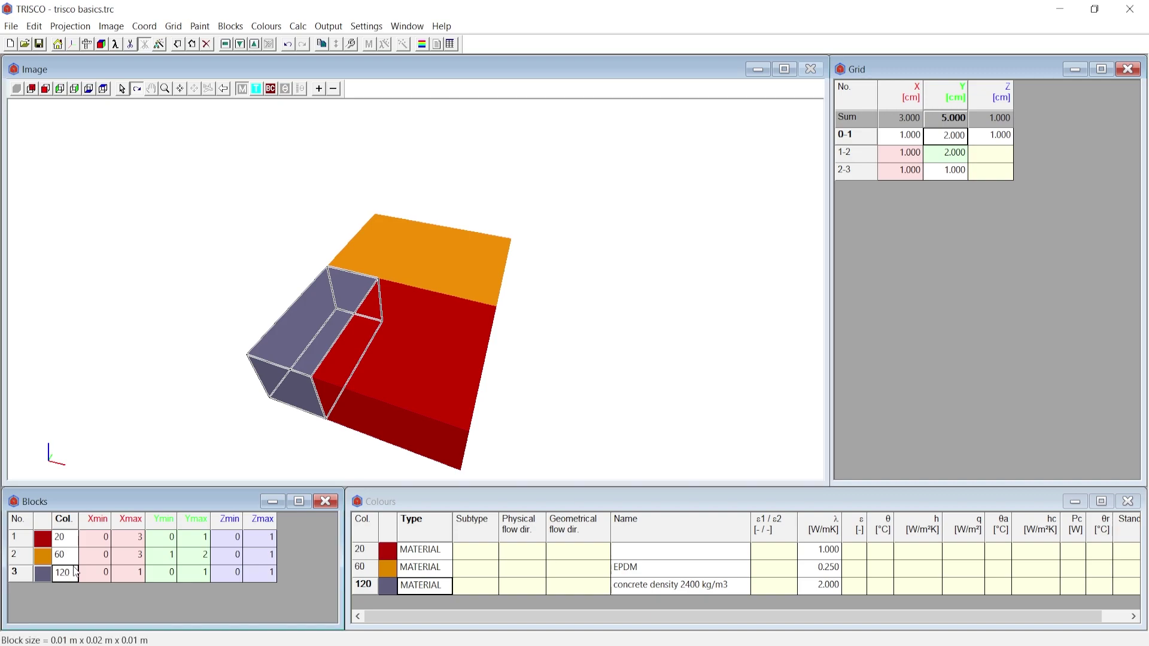
{"action": "left_click", "coordinate": [226, 50]}
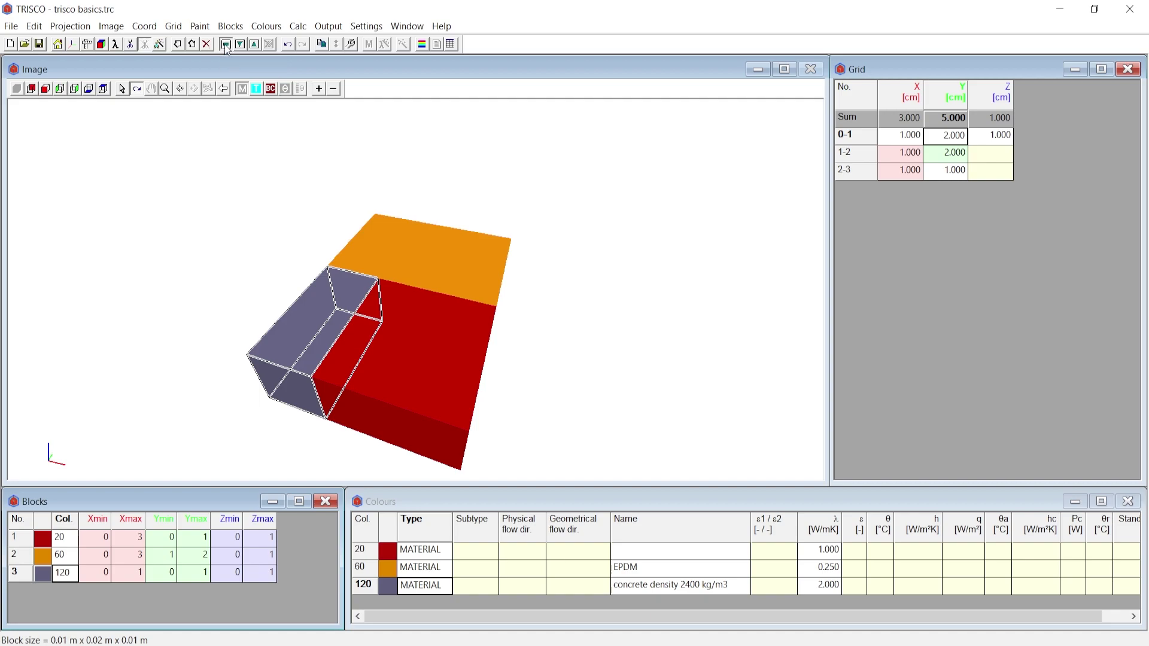
{"action": "left_click", "coordinate": [64, 539]}
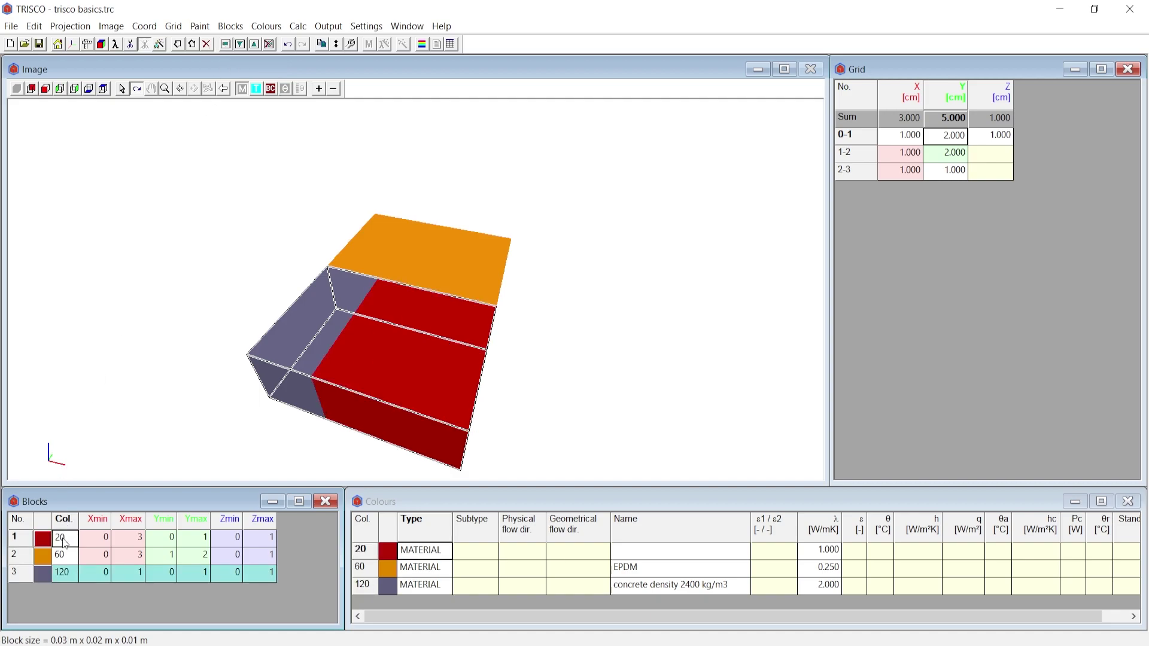
{"action": "left_click", "coordinate": [226, 46]}
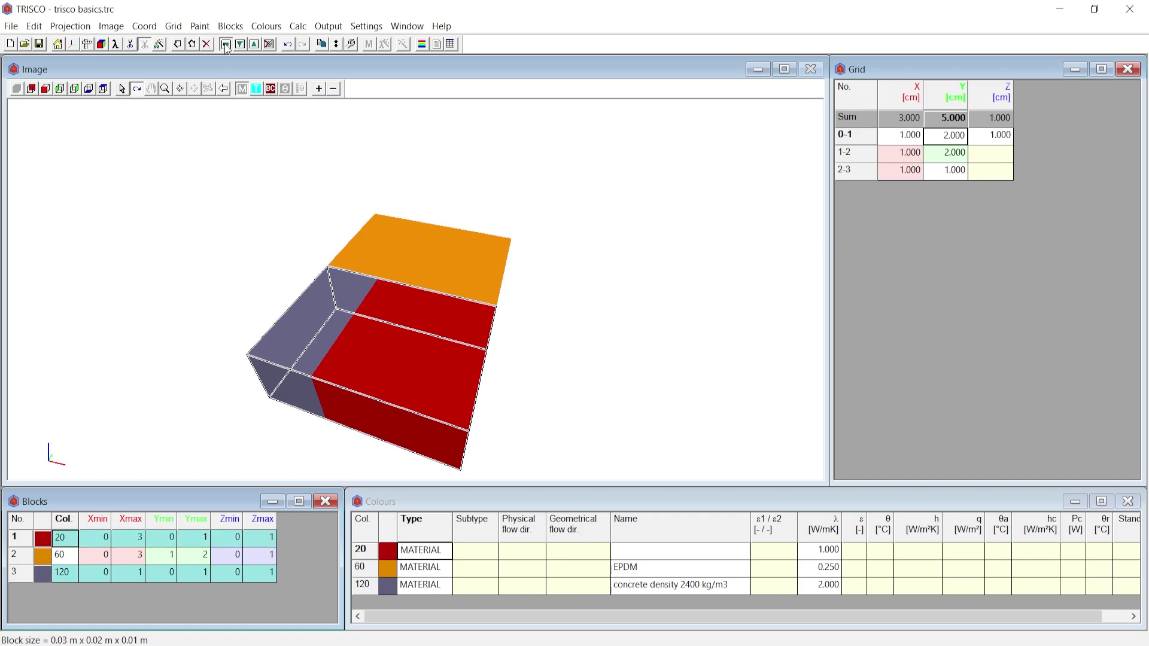
{"action": "left_click", "coordinate": [270, 44]}
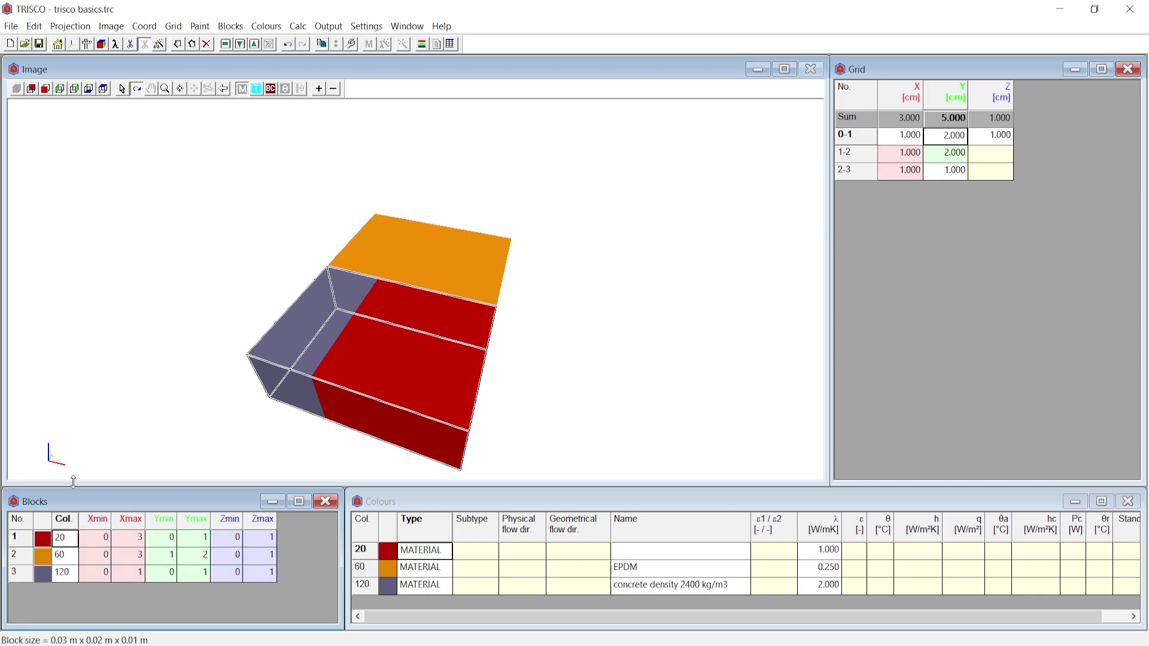
{"action": "left_click", "coordinate": [71, 572]}
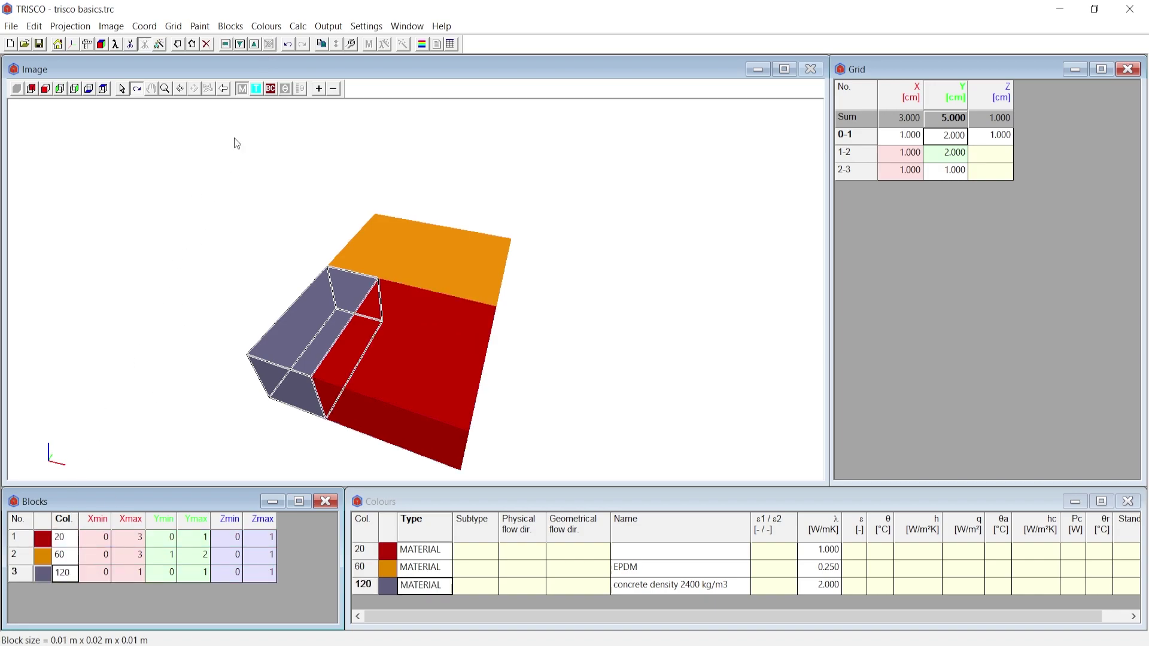
{"action": "left_click", "coordinate": [257, 49]}
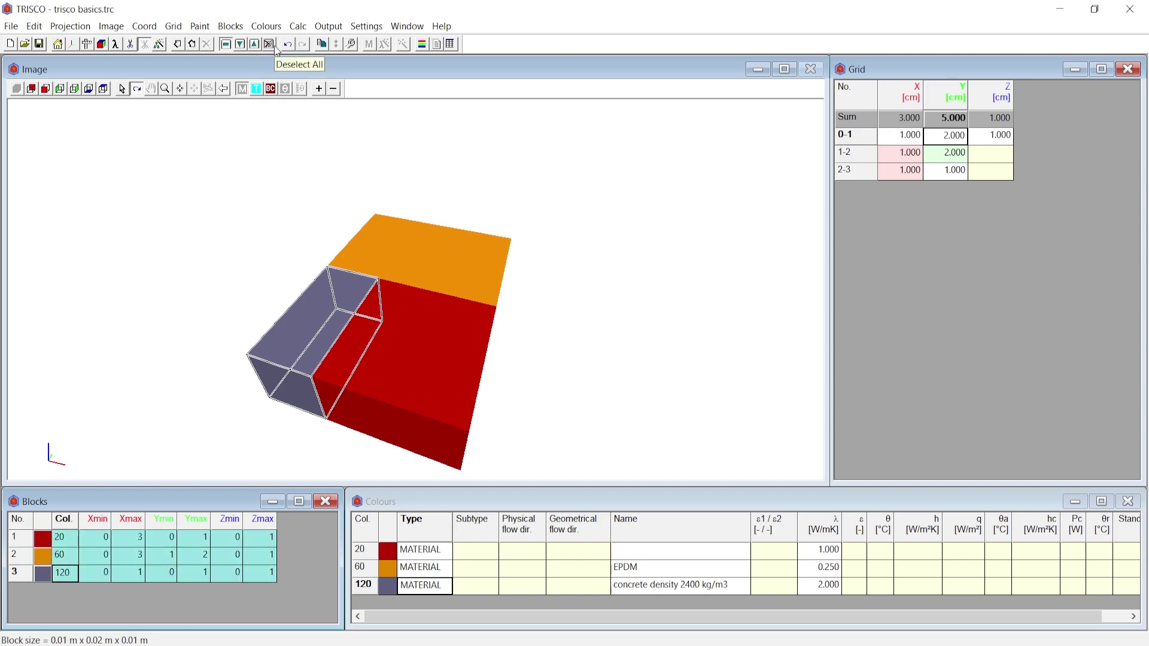
{"action": "left_click", "coordinate": [277, 48]}
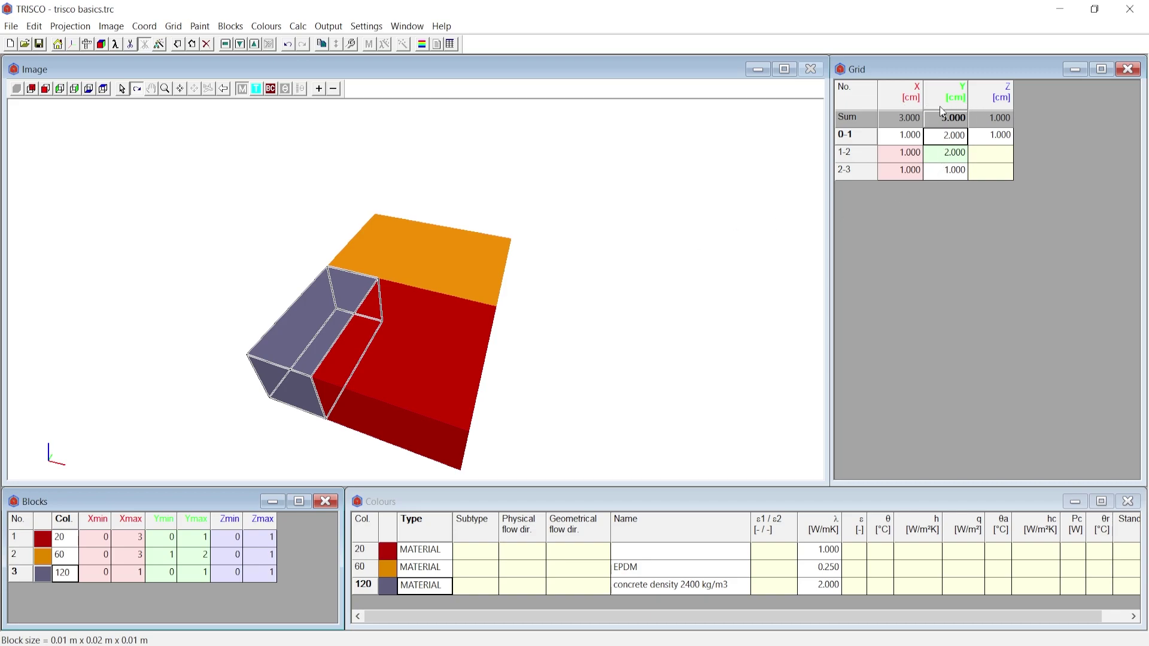
Change the grid unit to 0.001 m and transform the widths to millimetres
{"action": "left_click", "coordinate": [173, 26]}
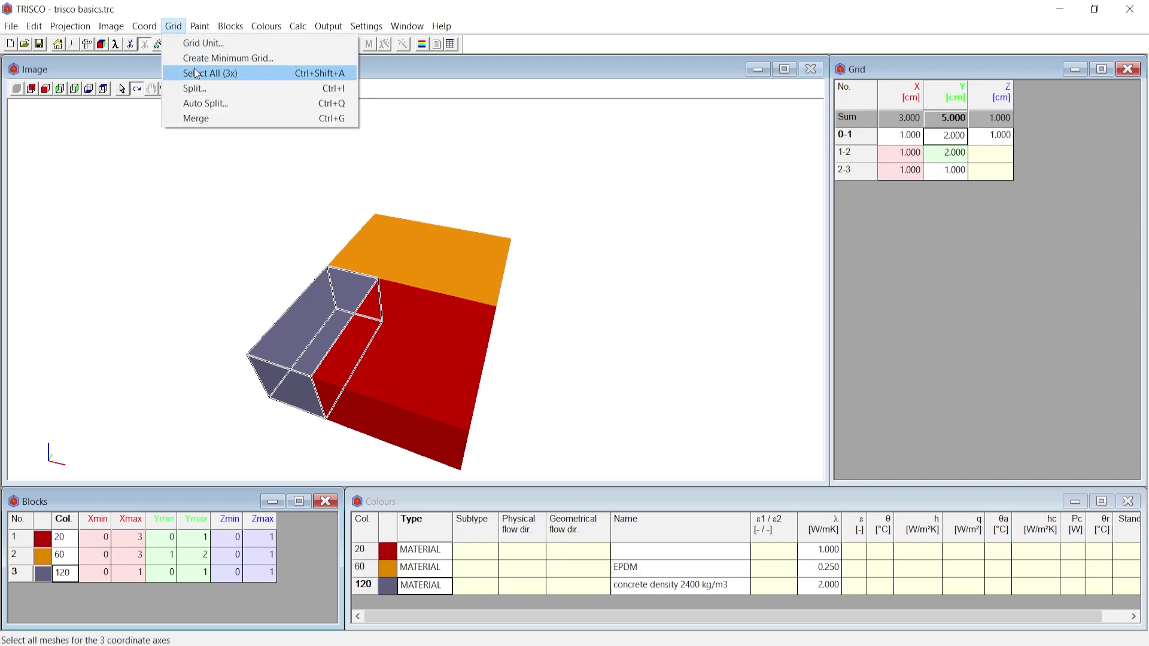
{"action": "left_click", "coordinate": [217, 46]}
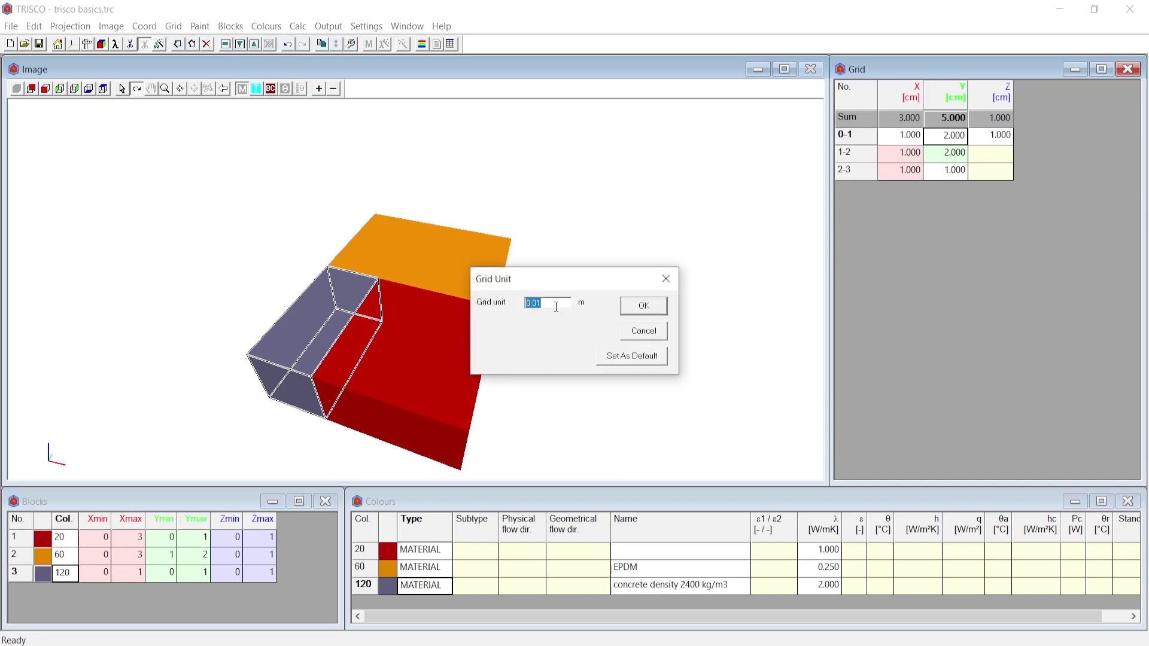
{"action": "type", "text": "0.001"}
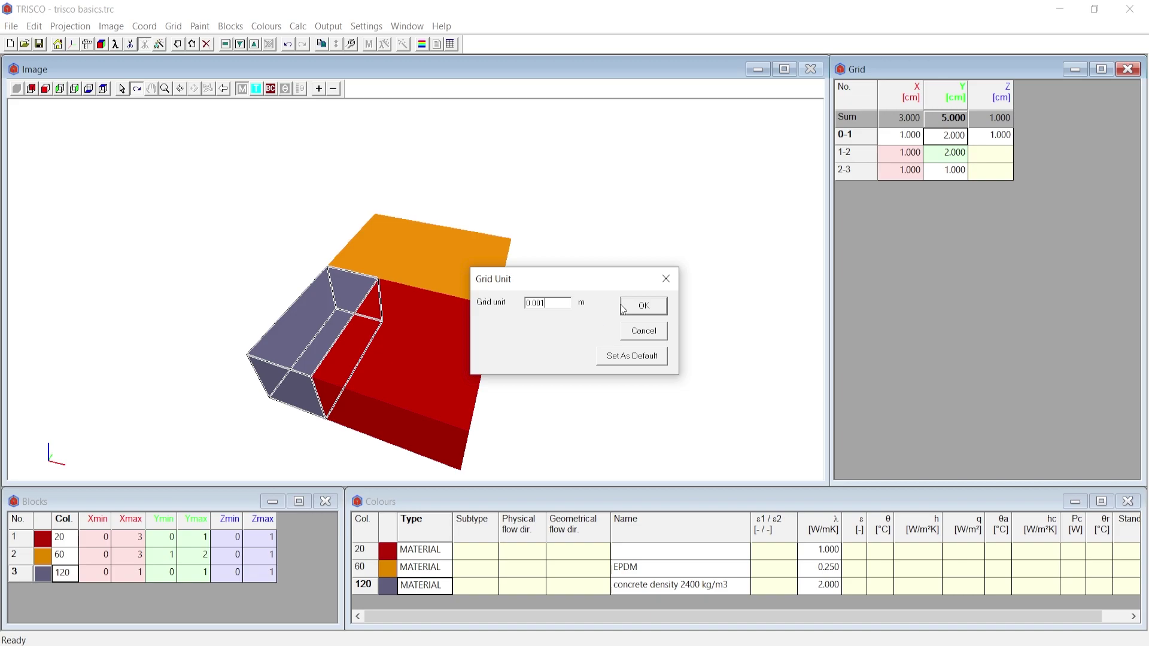
{"action": "left_click", "coordinate": [627, 309]}
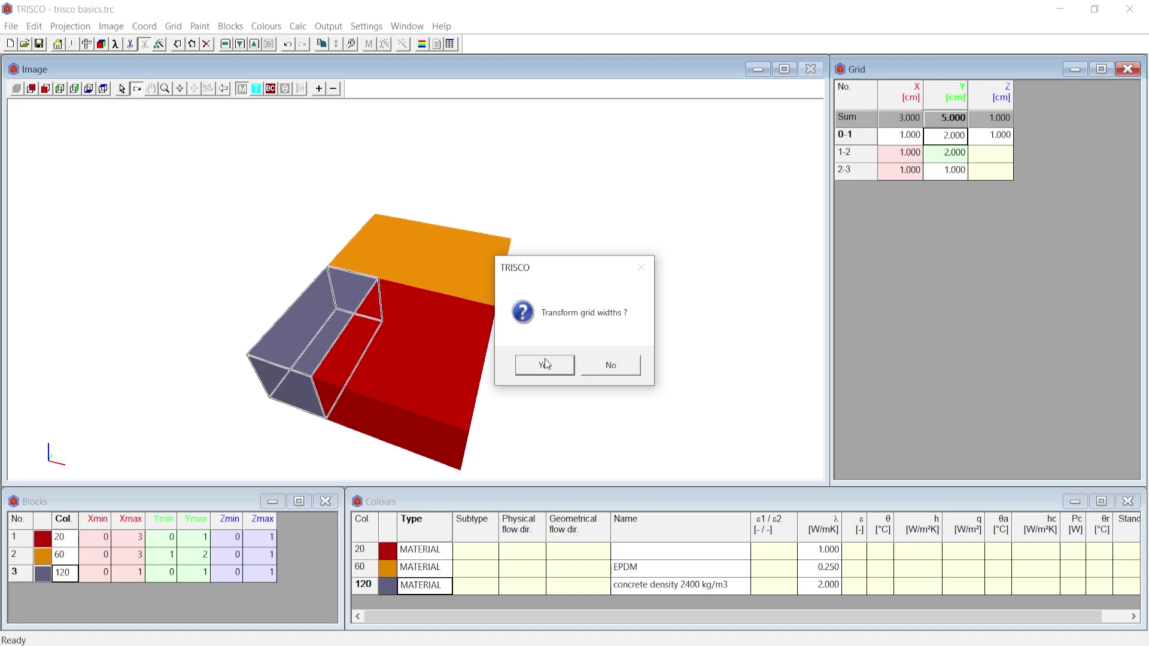
{"action": "left_click", "coordinate": [546, 364]}
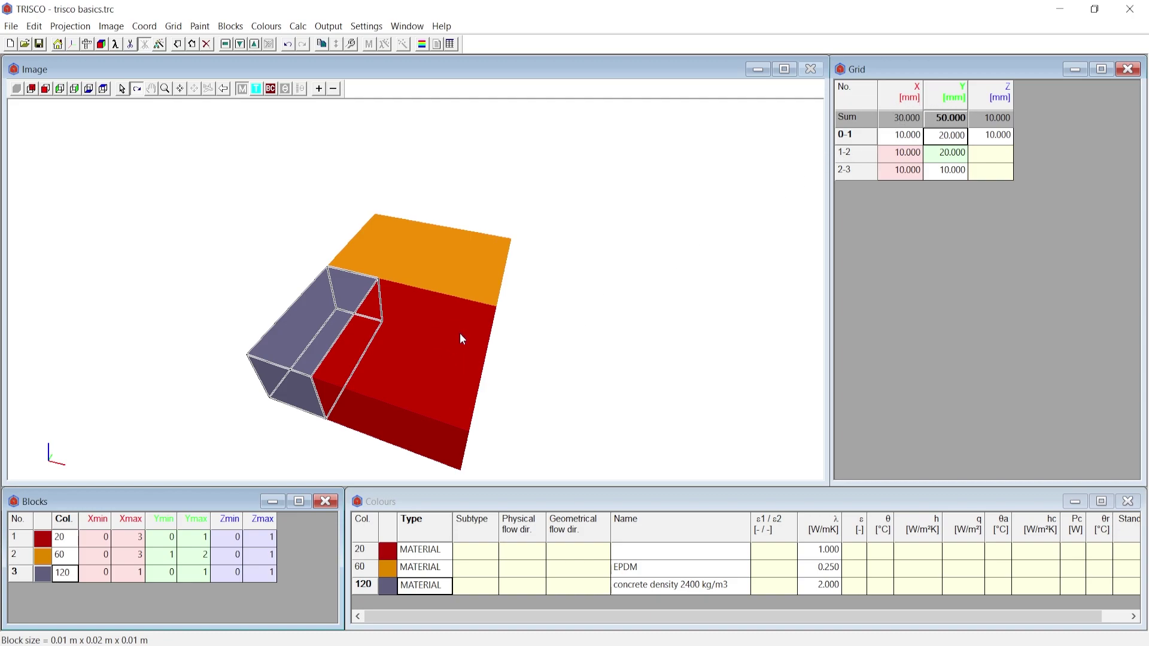
{"action": "left_click_drag", "start_coordinate": [462, 339], "coordinate": [437, 335]}
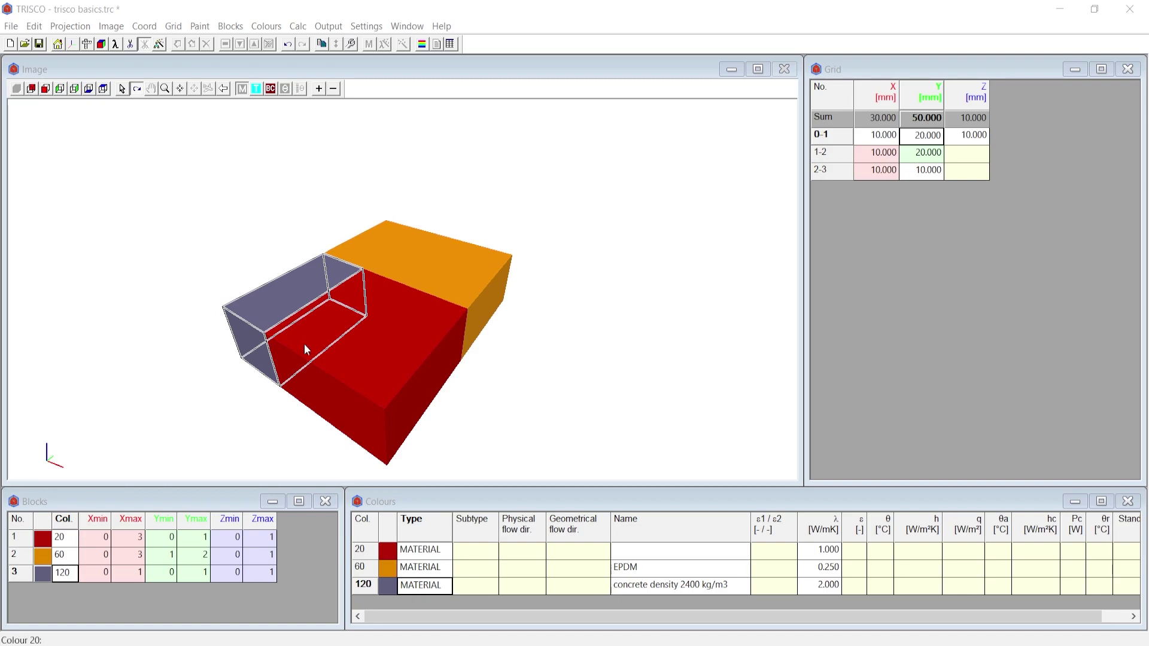
{"action": "left_click", "coordinate": [31, 90]}
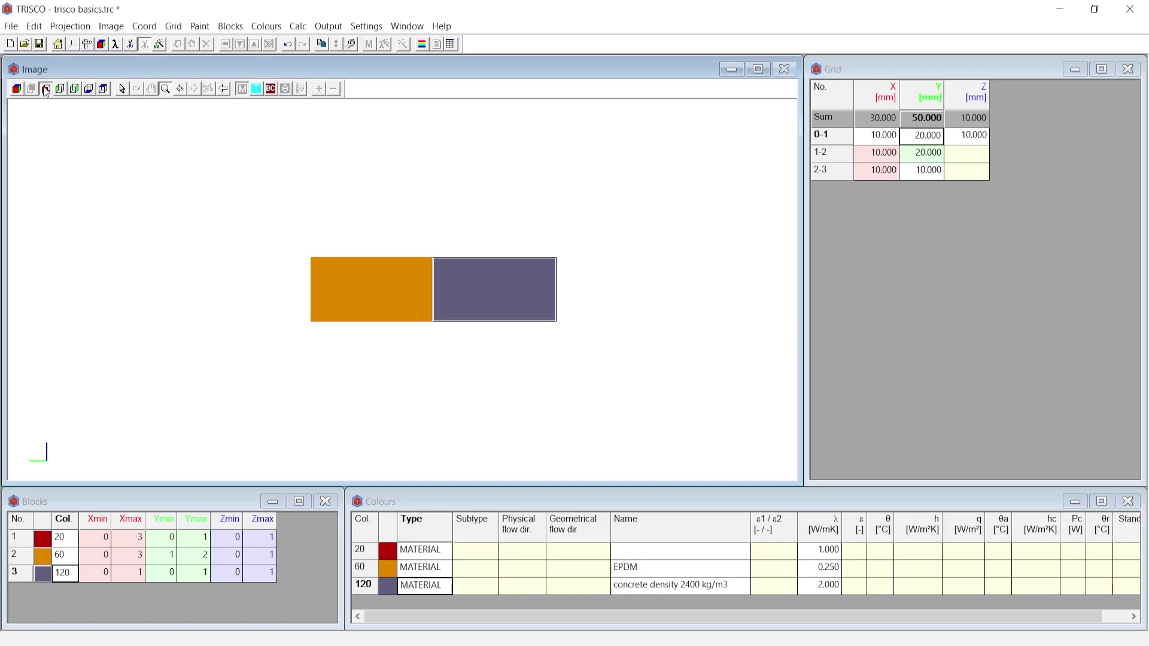
{"action": "left_click", "coordinate": [46, 90]}
{"action": "left_click", "coordinate": [21, 91]}
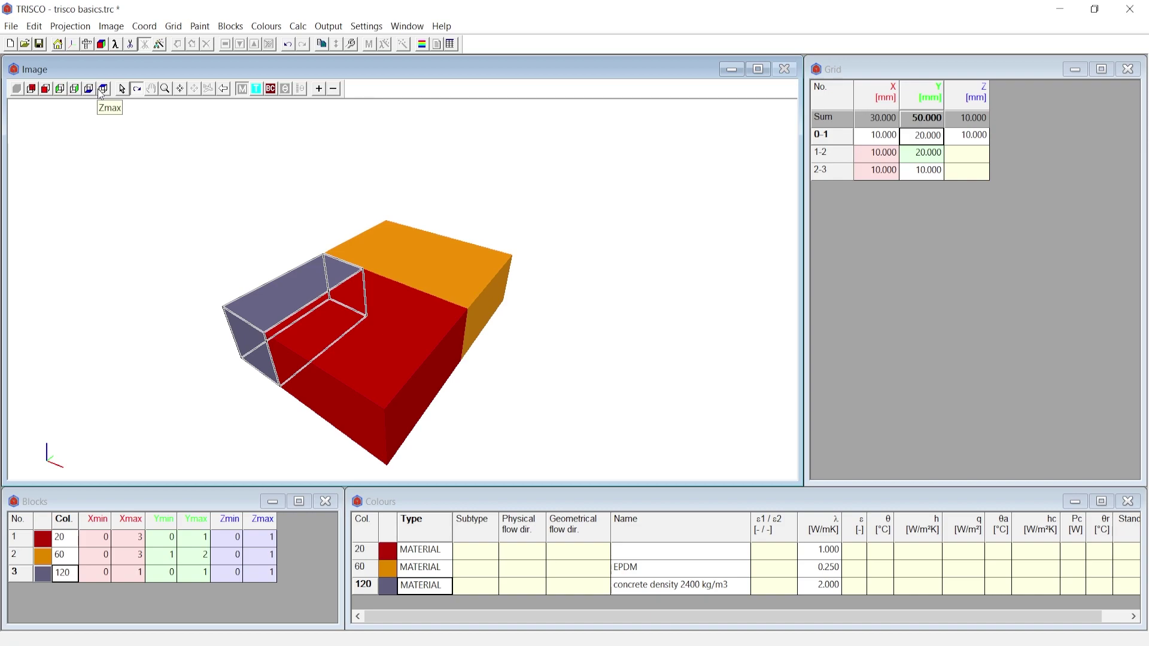
{"action": "left_click", "coordinate": [122, 91]}
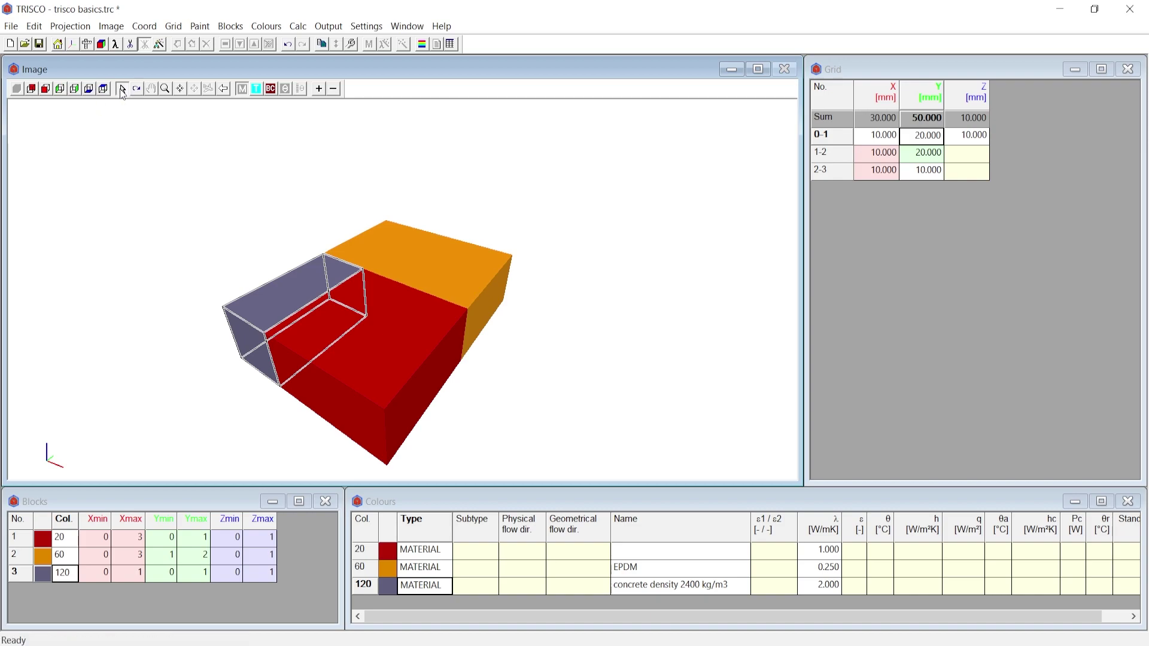
{"action": "left_click", "coordinate": [377, 246]}
{"action": "left_click", "coordinate": [353, 320]}
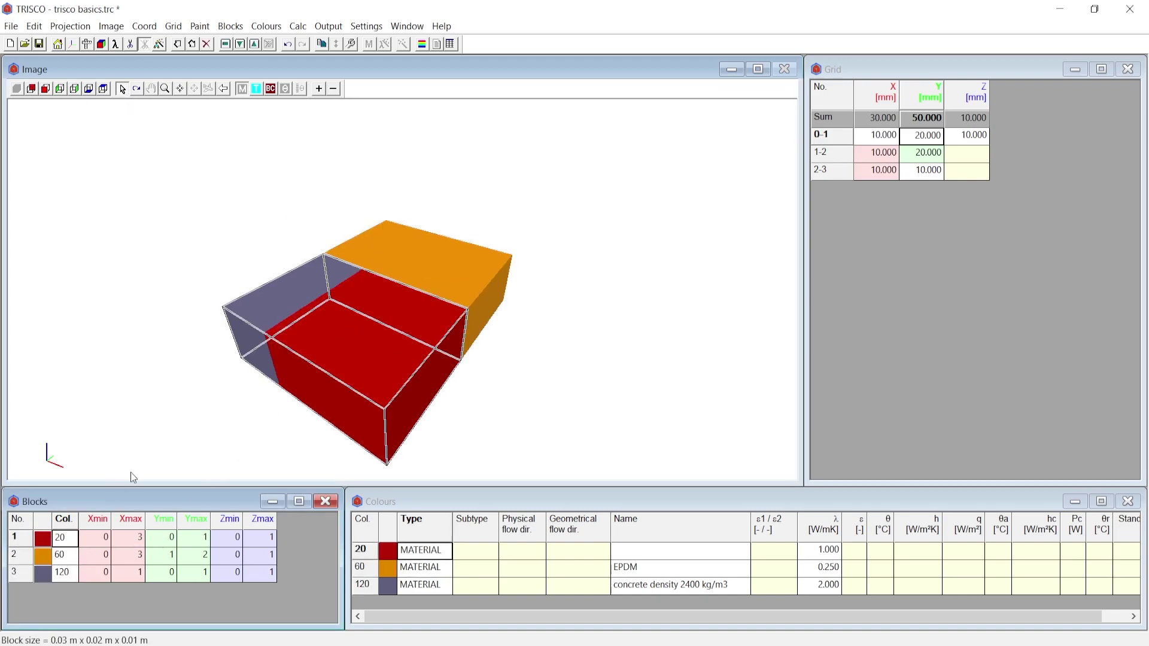
{"action": "left_click", "coordinate": [405, 273]}
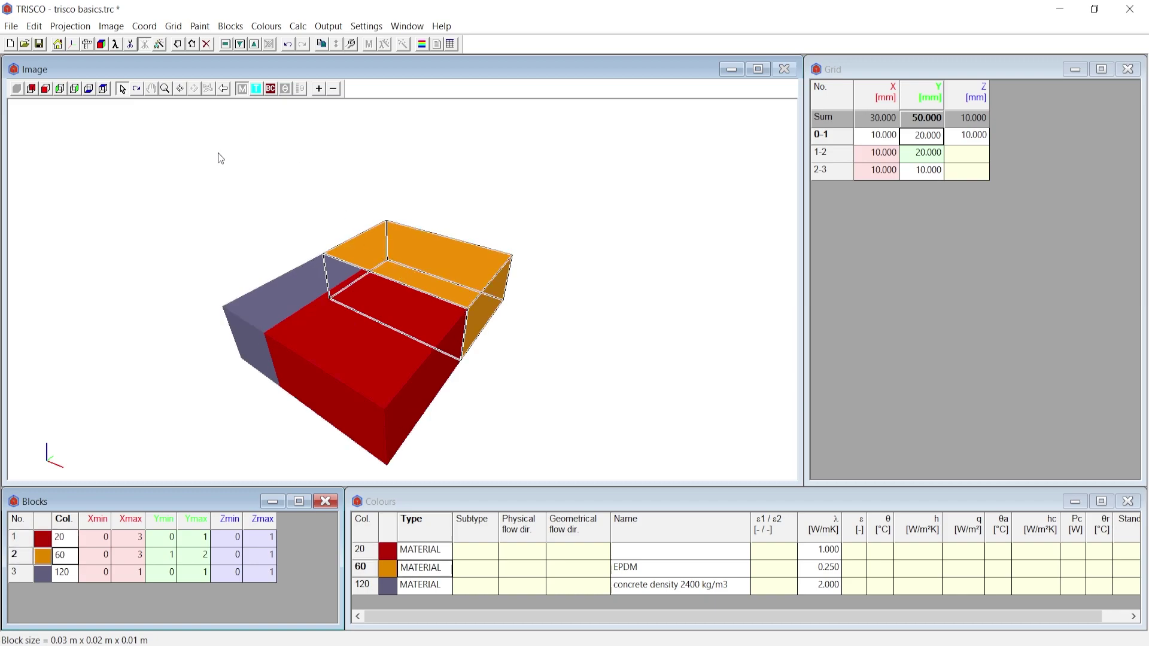
{"action": "left_click", "coordinate": [136, 88]}
{"action": "left_click_drag", "start_coordinate": [311, 332], "coordinate": [274, 372]}
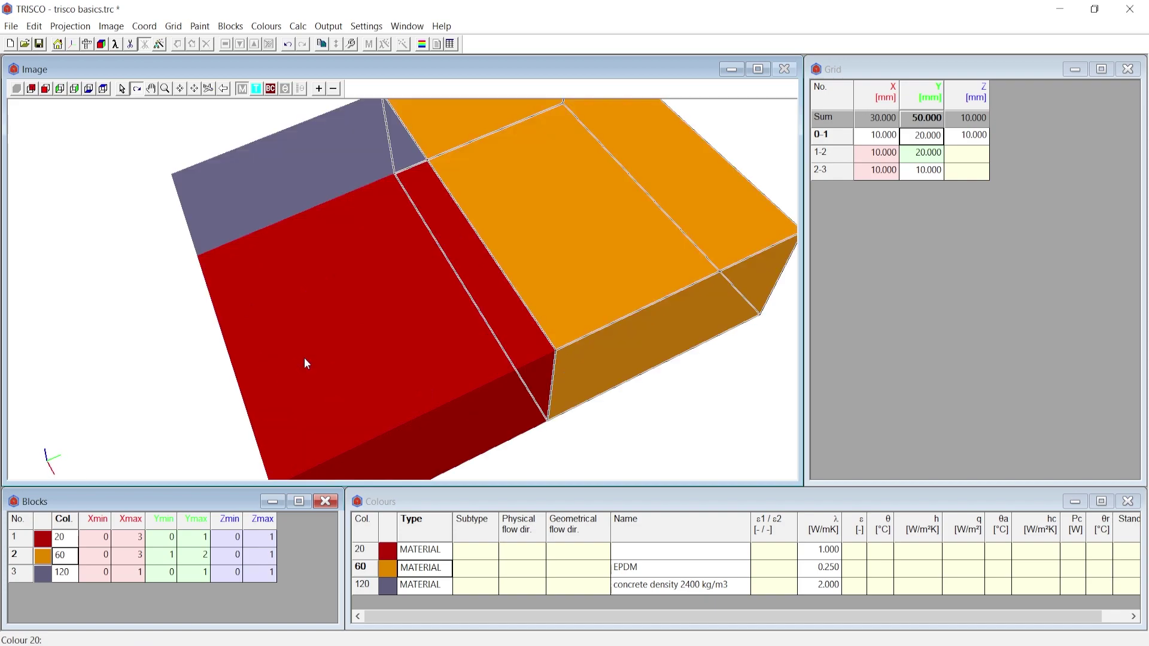
{"action": "scroll", "coordinate": [321, 353], "scroll_direction": "up", "scroll_amount": 3}
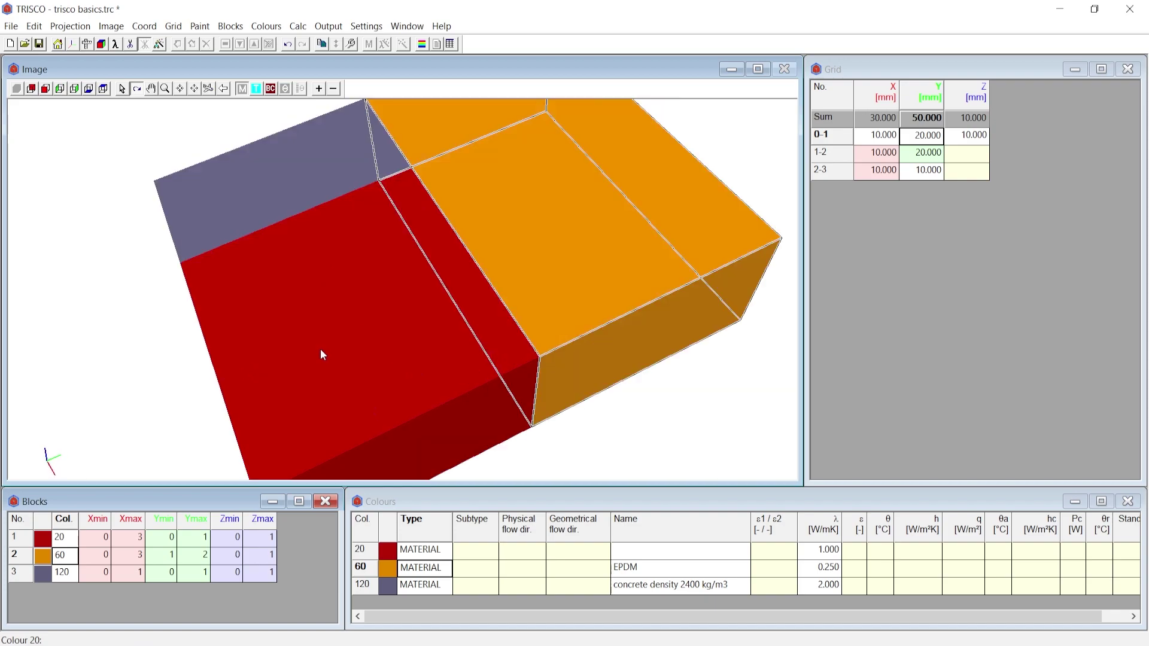
{"action": "left_click", "coordinate": [166, 89]}
{"action": "left_click_drag", "start_coordinate": [208, 146], "coordinate": [682, 399]}
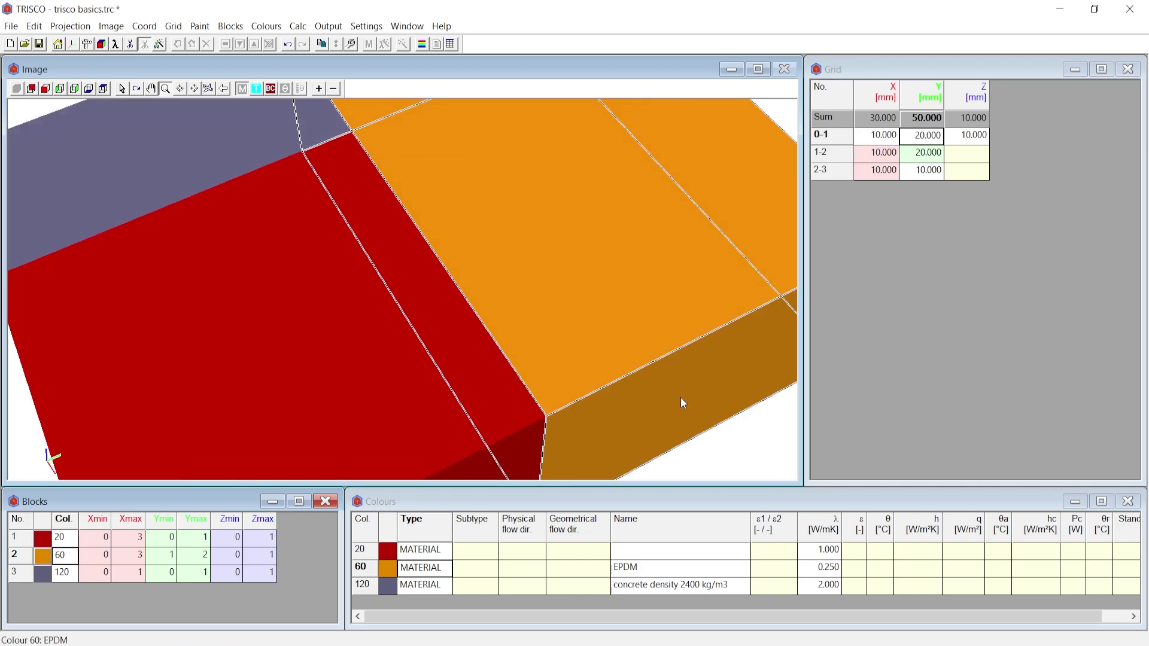
{"action": "left_click", "coordinate": [152, 90]}
{"action": "left_click_drag", "start_coordinate": [401, 228], "coordinate": [244, 260]}
{"action": "left_click_drag", "start_coordinate": [247, 220], "coordinate": [454, 241]}
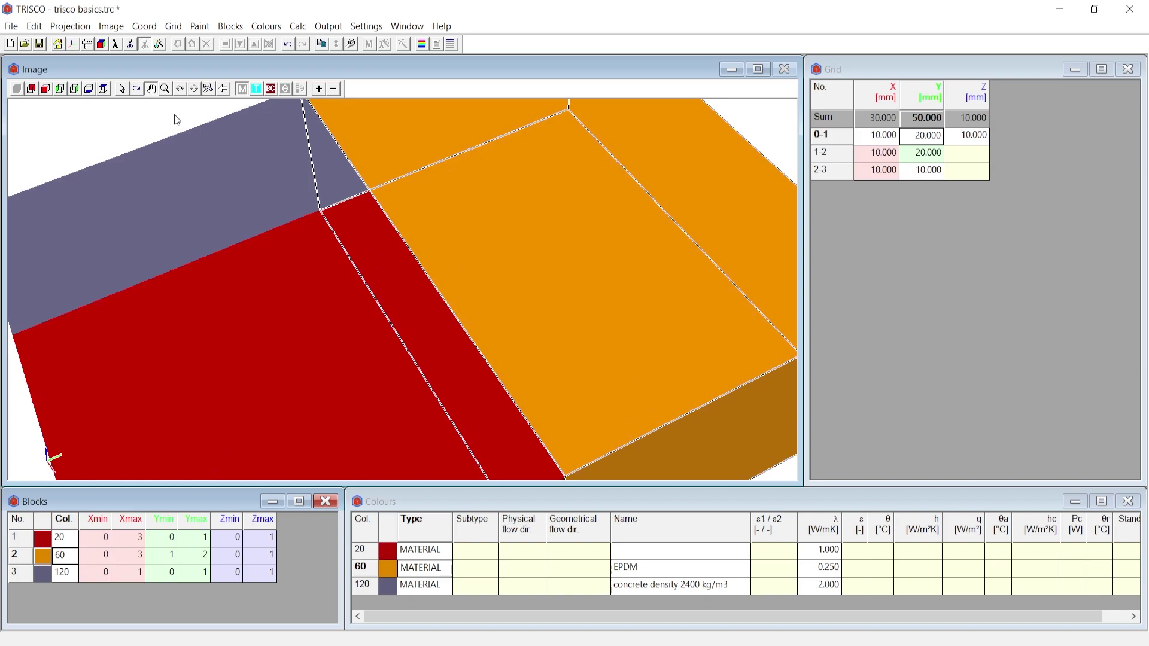
{"action": "left_click", "coordinate": [209, 90]}
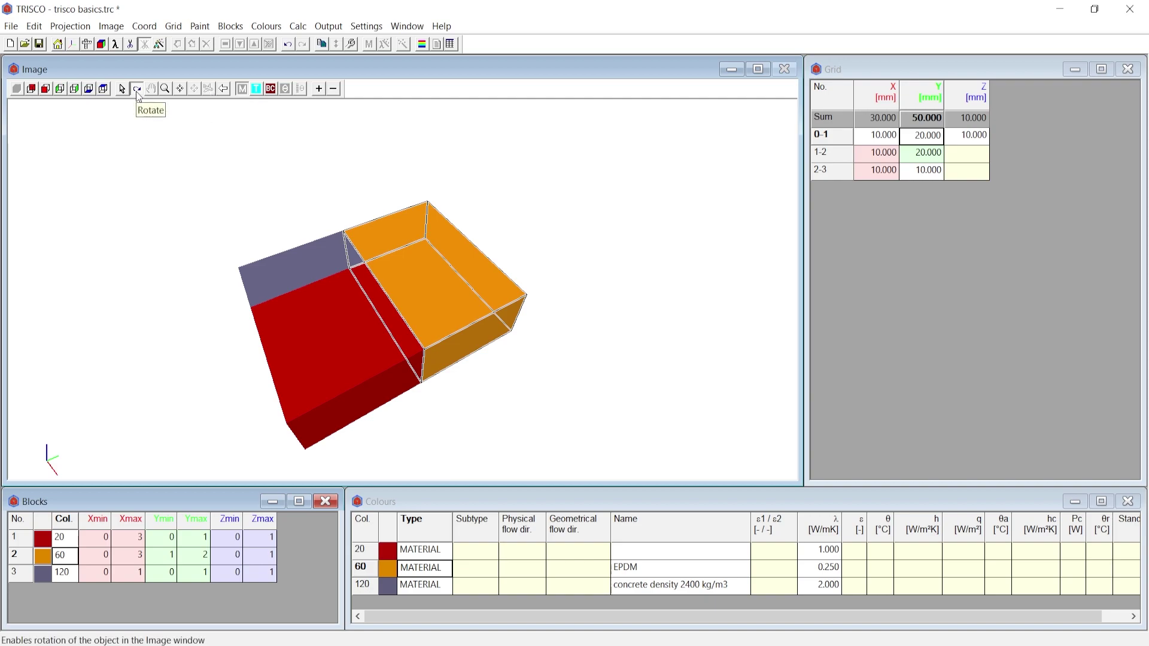
{"action": "left_click", "coordinate": [422, 554]}
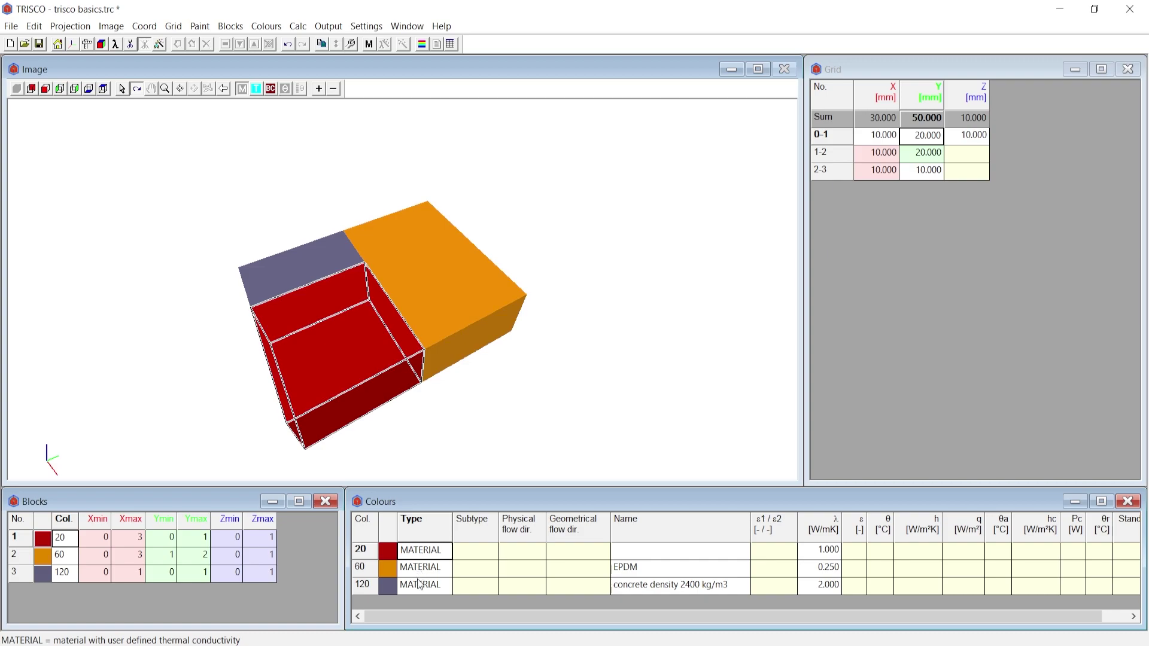
{"action": "left_click", "coordinate": [422, 585]}
{"action": "left_click", "coordinate": [67, 563]}
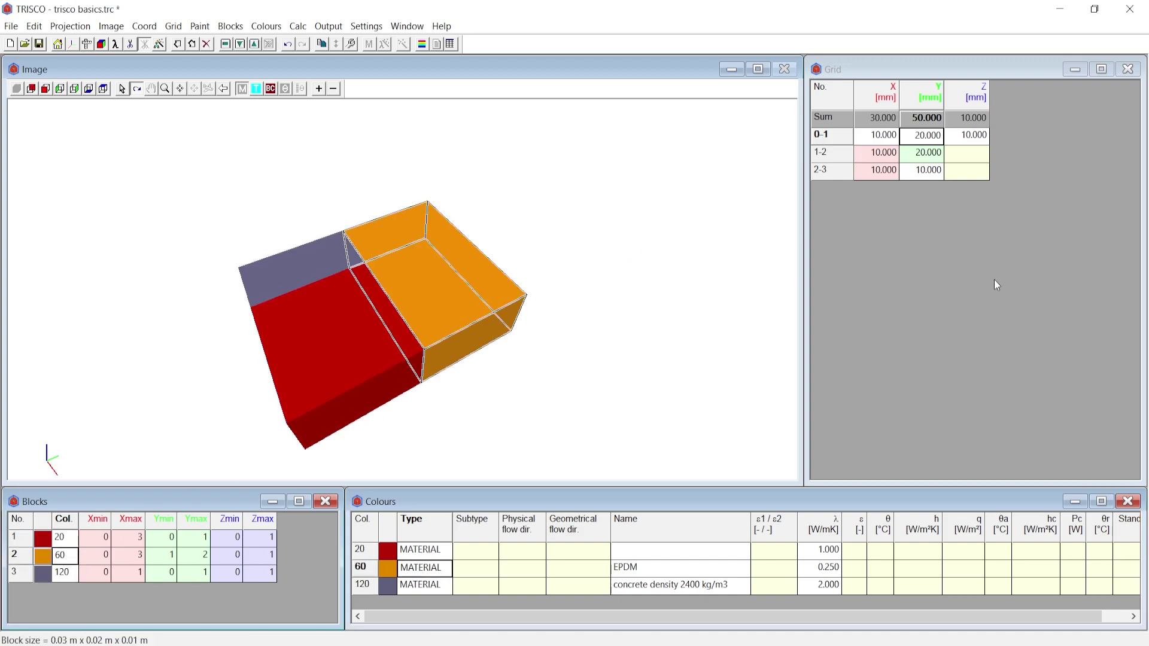
Open the File menu and close it again without choosing a command
{"action": "left_click", "coordinate": [11, 26]}
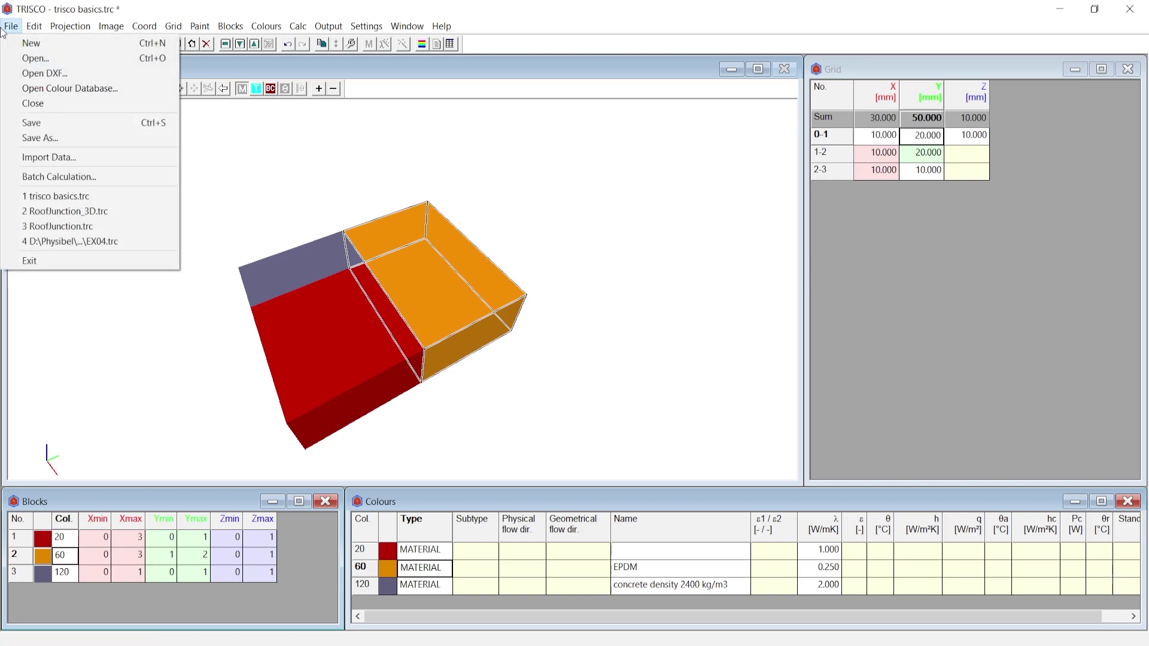
{"action": "left_click", "coordinate": [45, 53]}
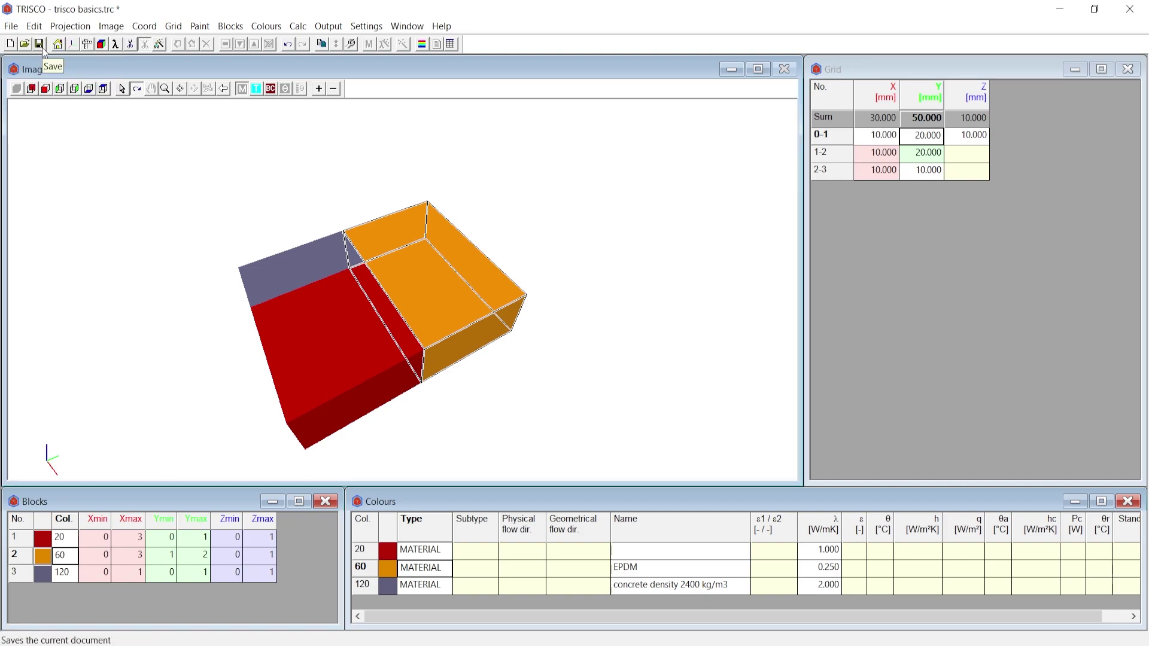